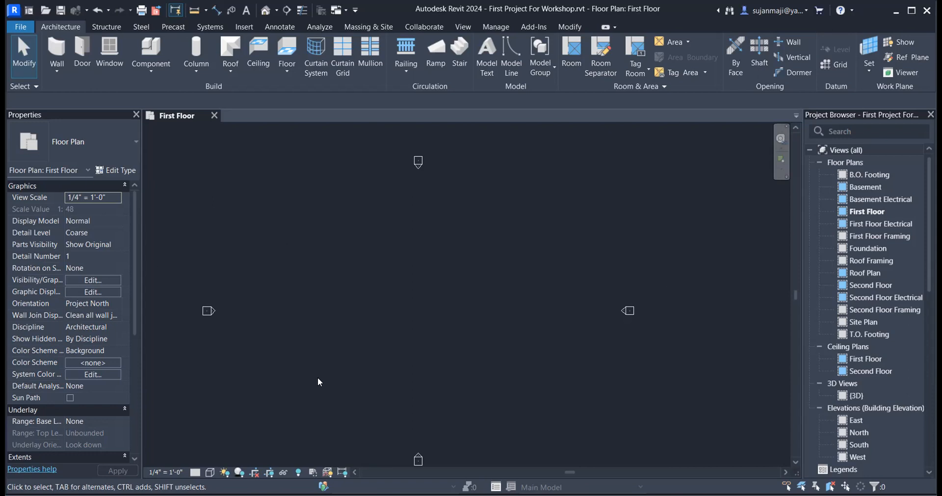
Look through the floor plans, ceiling plans, elevations, schedules and sheets listed for the project
scroll(858, 377, down, 5)
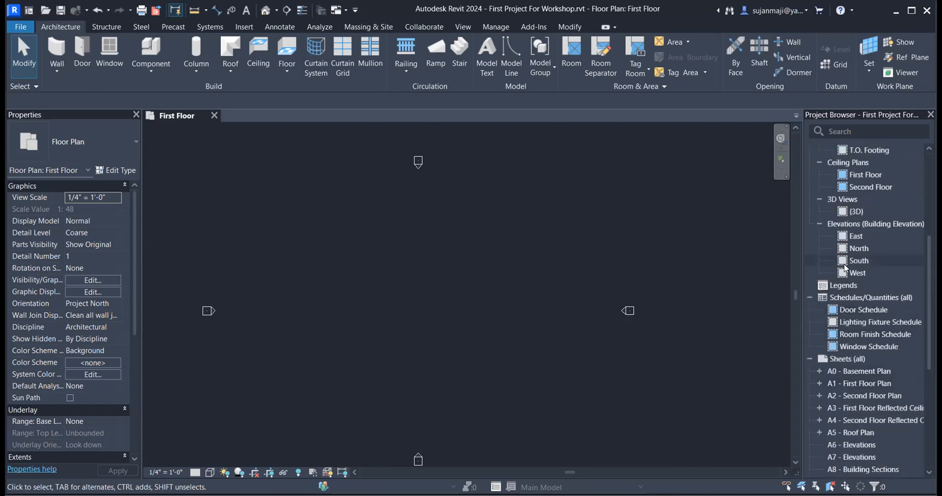
scroll(849, 284, up, 5)
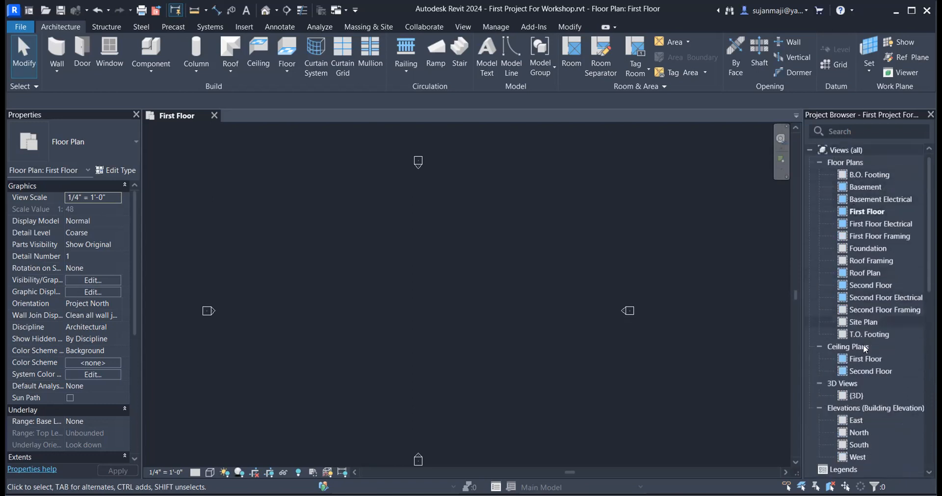
scroll(864, 344, down, 5)
scroll(859, 393, down, 2)
scroll(857, 353, up, 8)
scroll(841, 372, down, 5)
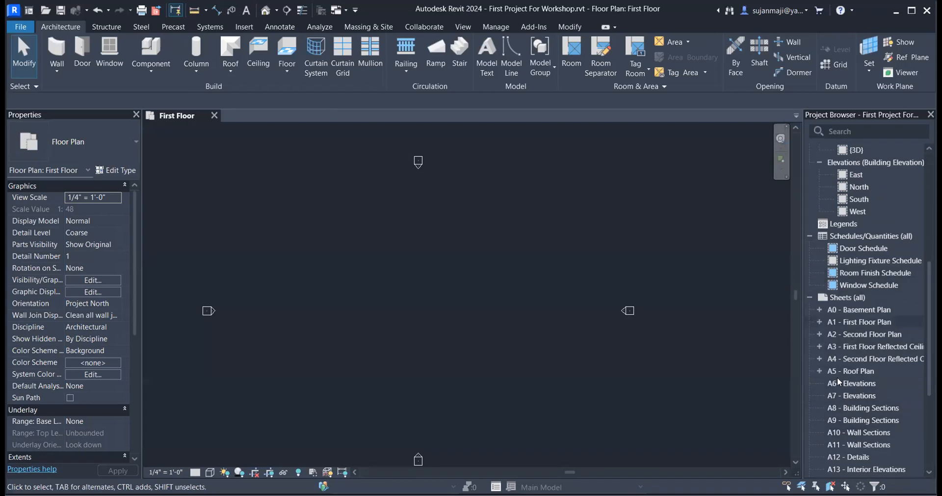
scroll(853, 352, up, 4)
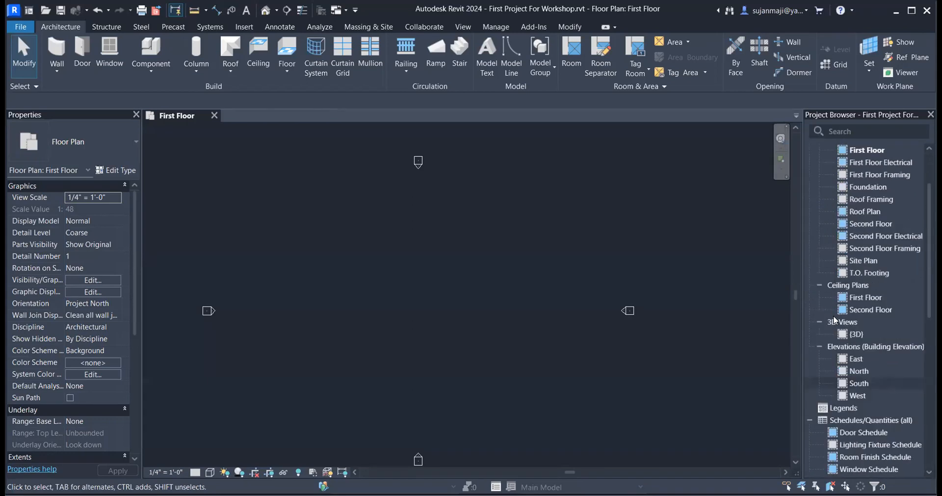
Open the East elevation view and examine the Foundation, First Floor, Second Floor and Roof levels with their elevations
double_click(856, 358)
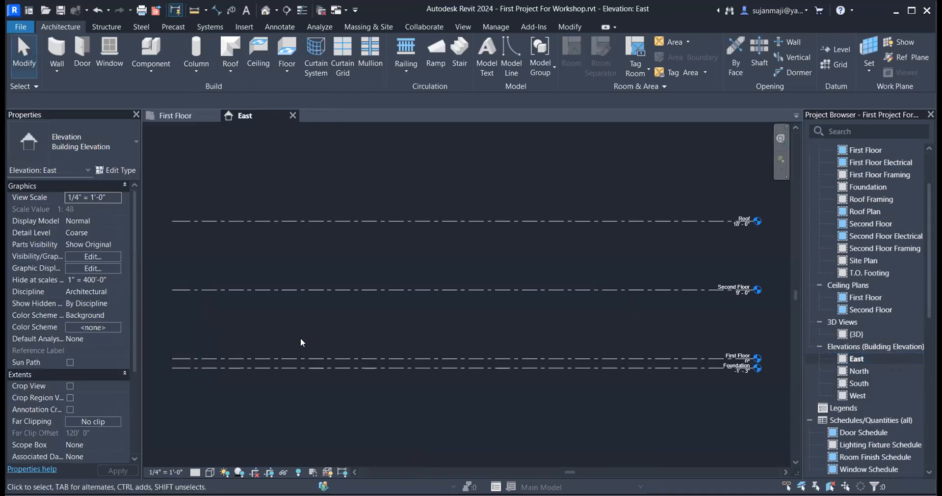
scroll(768, 373, up, 4)
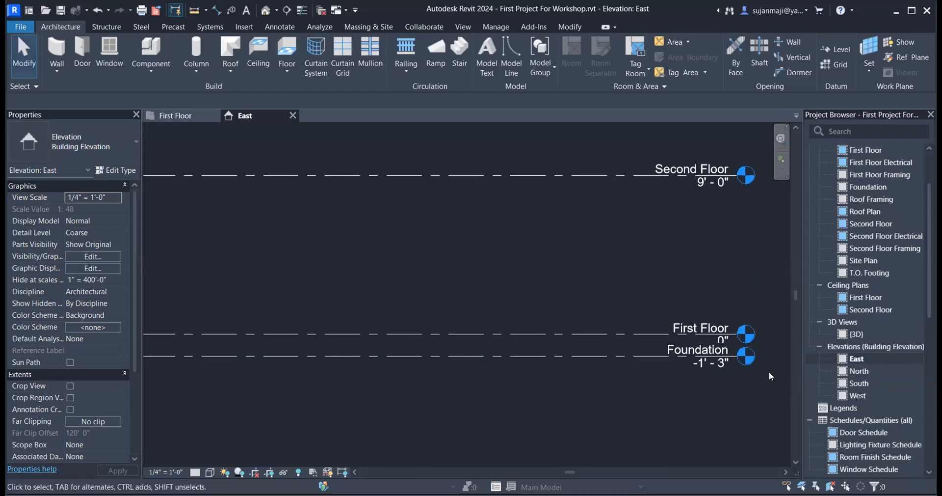
scroll(672, 301, down, 2)
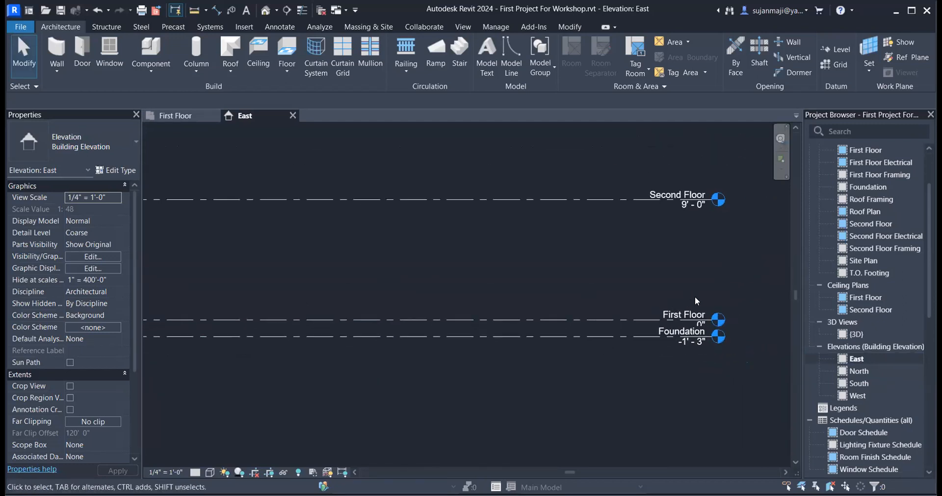
scroll(604, 324, down, 4)
scroll(670, 193, up, 3)
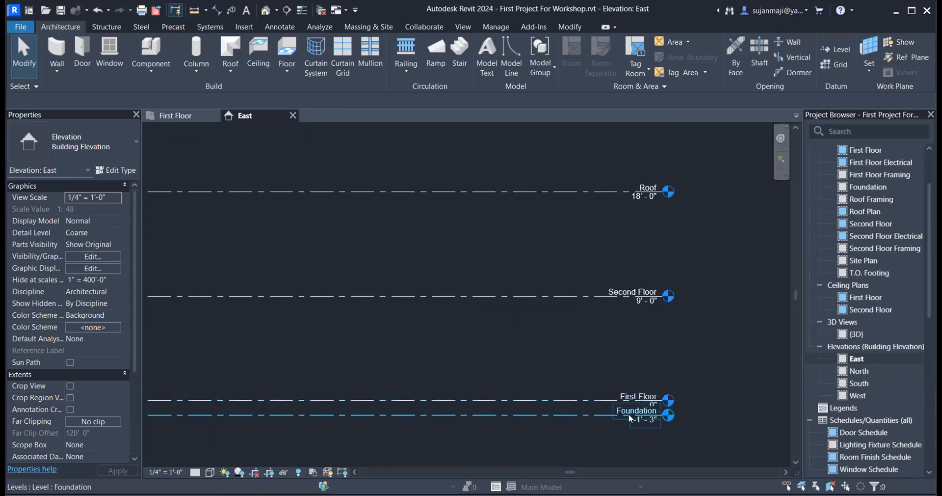
scroll(638, 428, up, 2)
scroll(620, 285, down, 2)
scroll(627, 218, down, 1)
scroll(627, 219, down, 1)
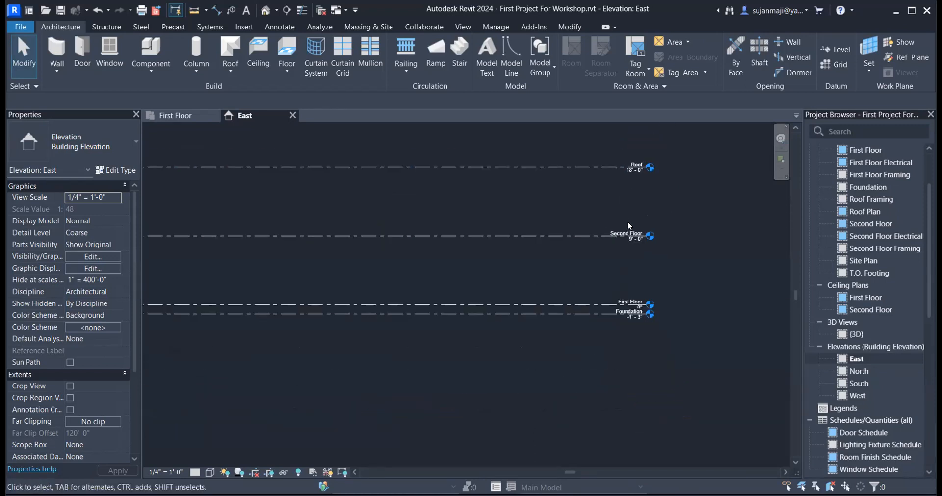
scroll(660, 331, up, 3)
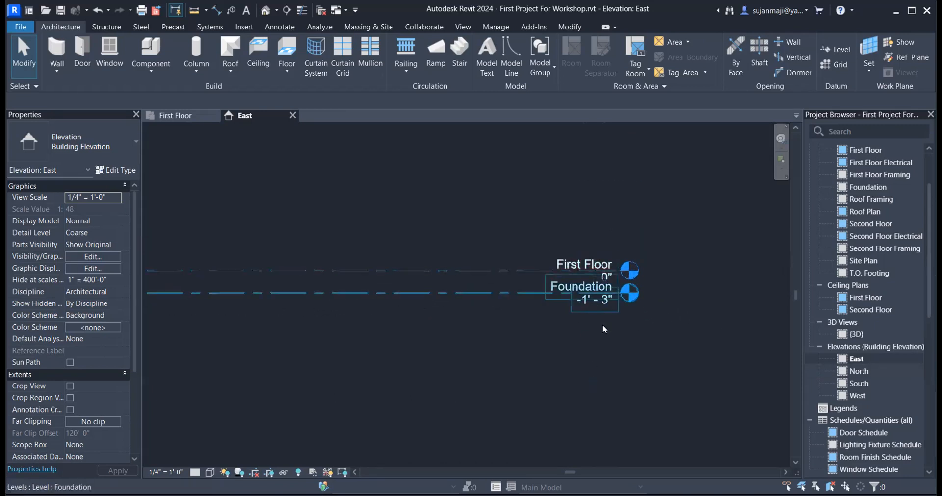
scroll(591, 377, down, 1)
scroll(588, 258, down, 2)
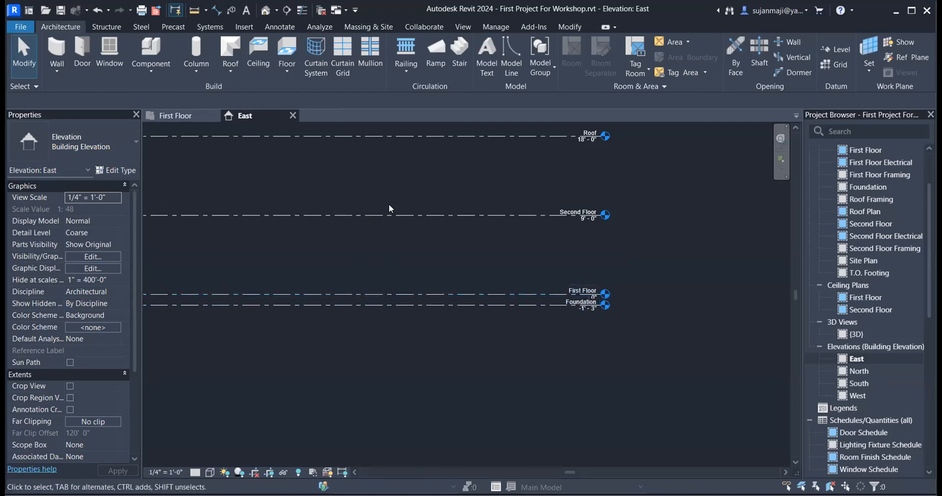
scroll(436, 277, down, 2)
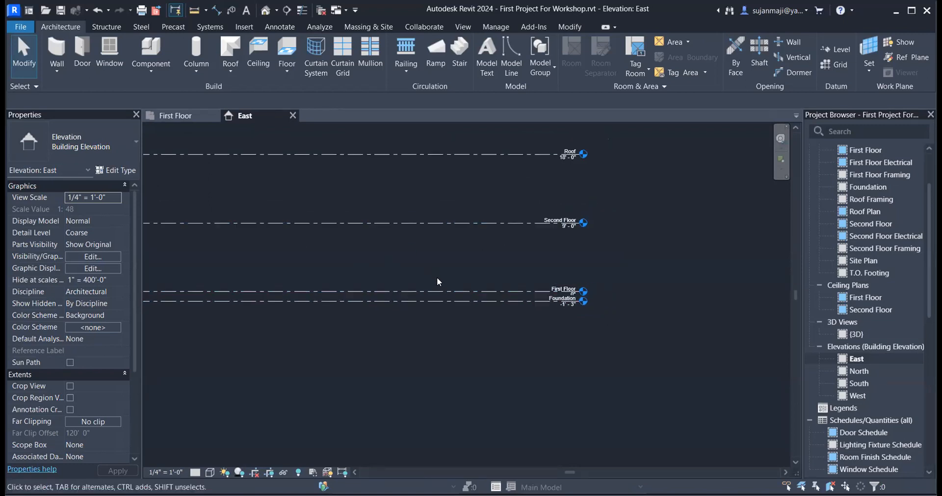
Compare the Second Floor and Roof levels with their matching floor plan views, and close the East elevation
click(349, 230)
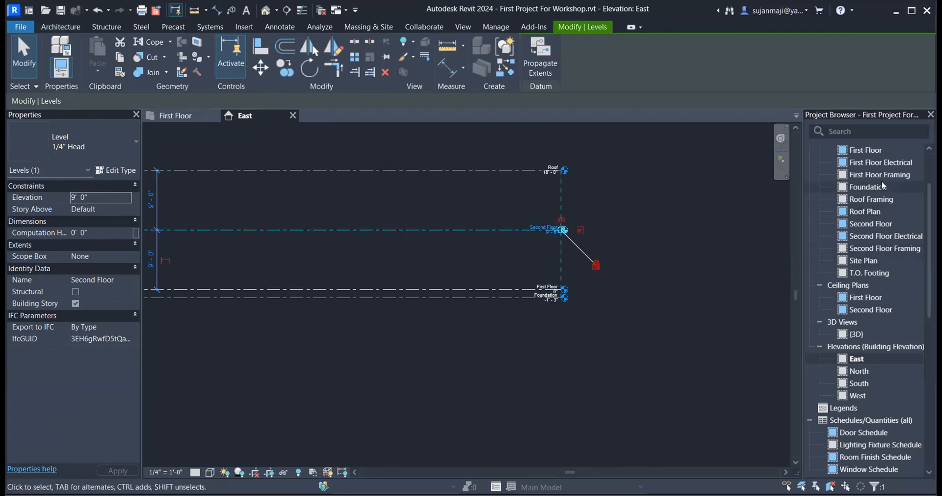
scroll(881, 180, up, 3)
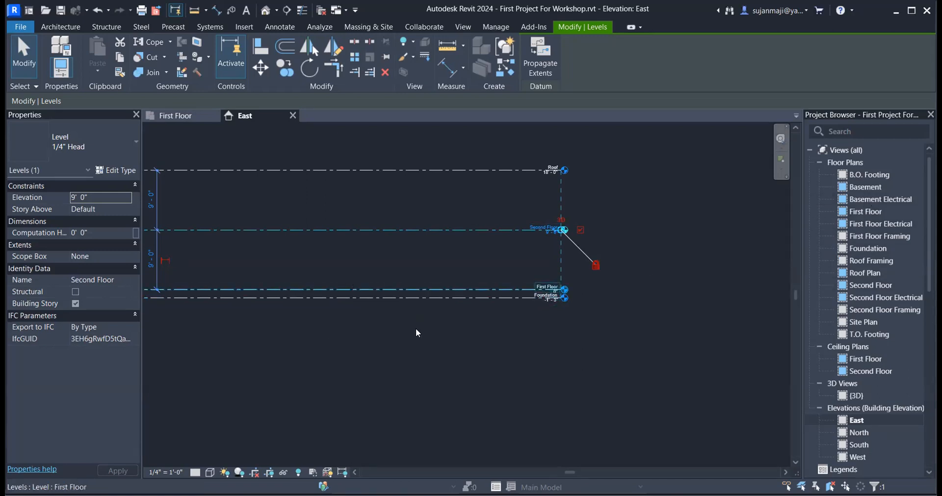
click(545, 347)
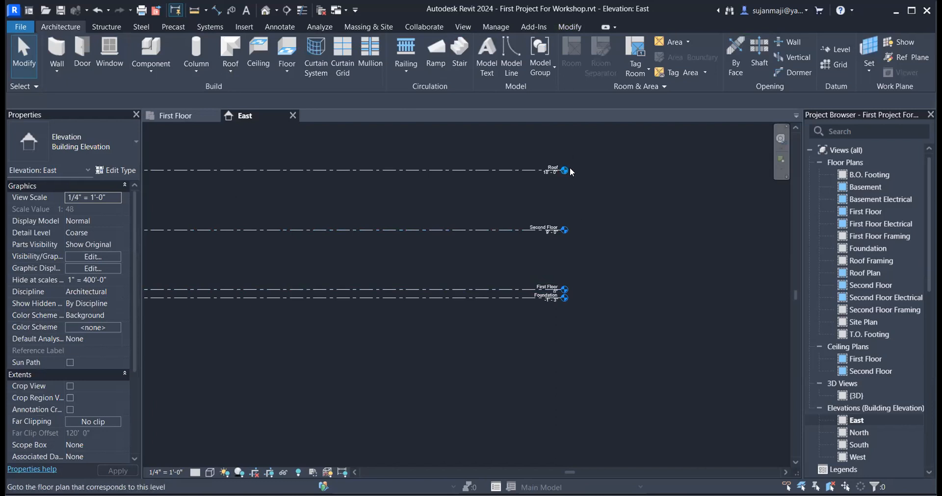
scroll(563, 178, up, 2)
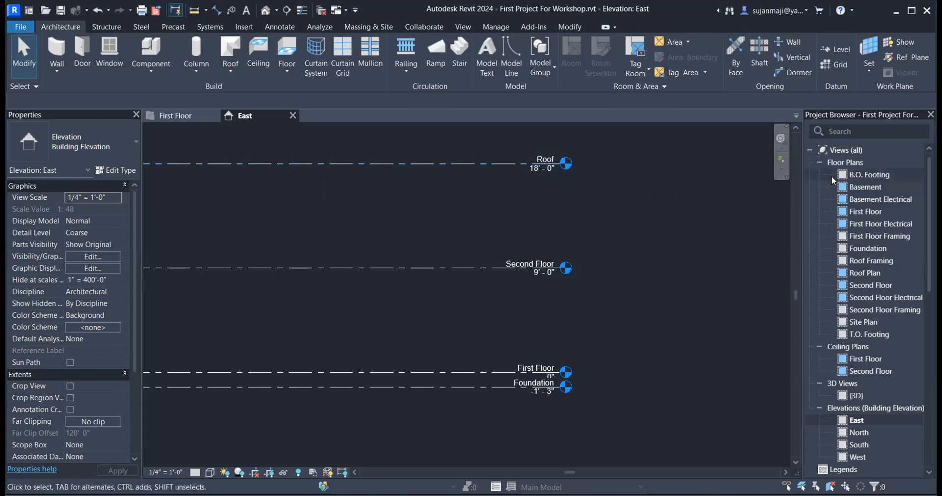
click(855, 272)
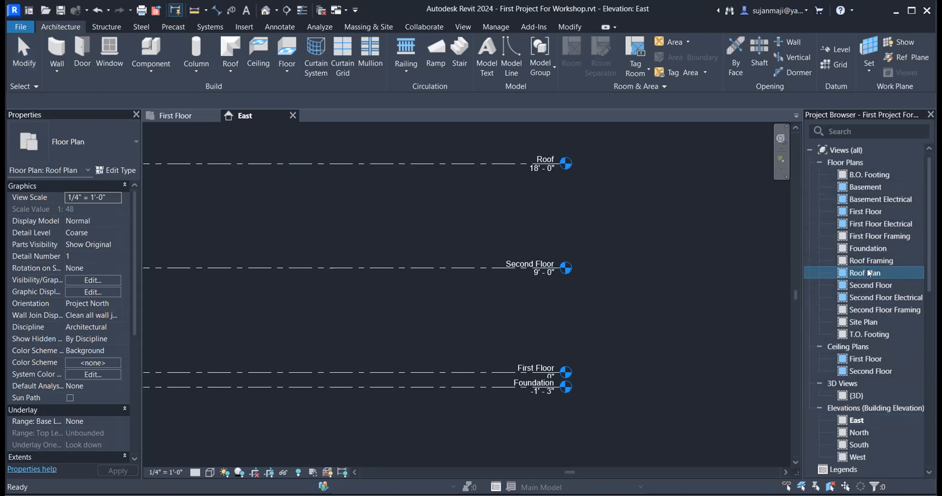
click(292, 116)
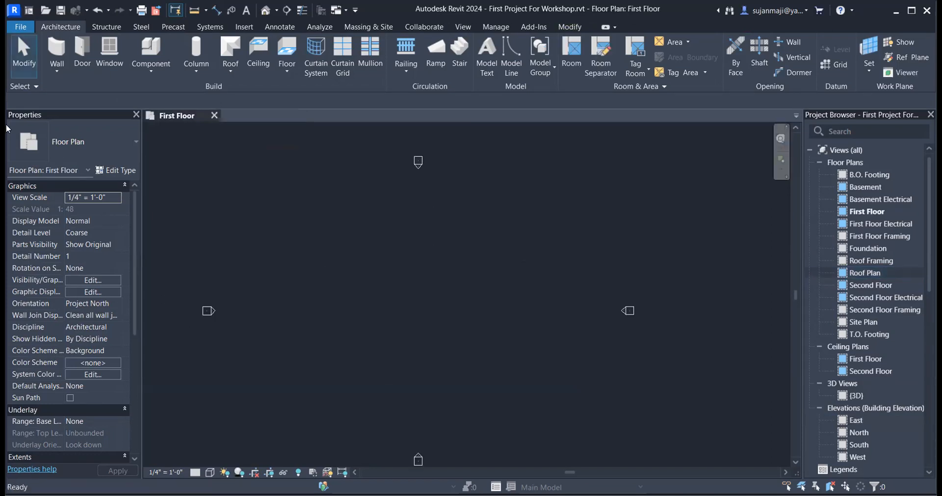
Create a new project based on a template file chosen by browsing instead of the listed templates
click(28, 10)
click(100, 187)
click(450, 169)
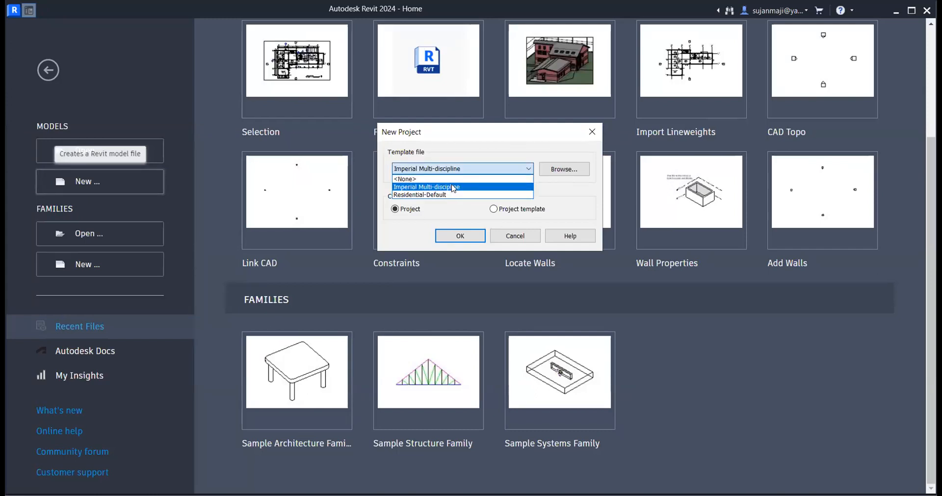
click(543, 171)
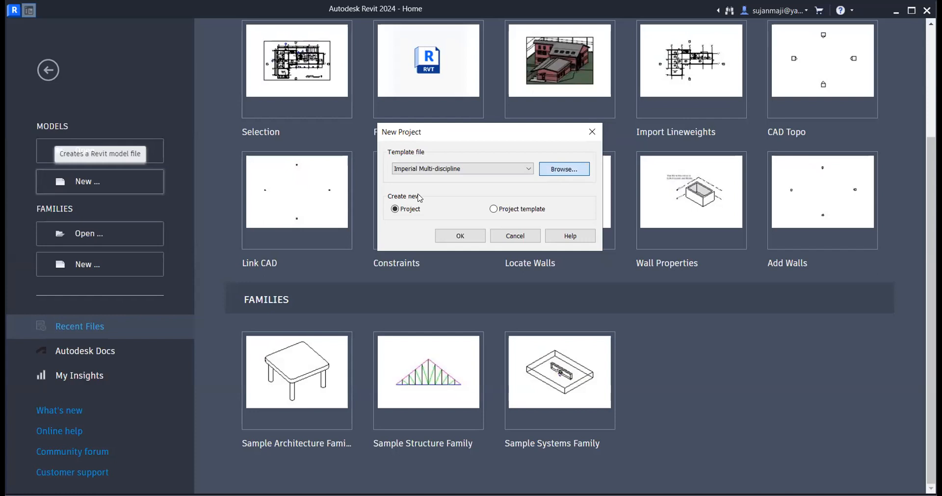
click(382, 208)
click(635, 406)
click(460, 236)
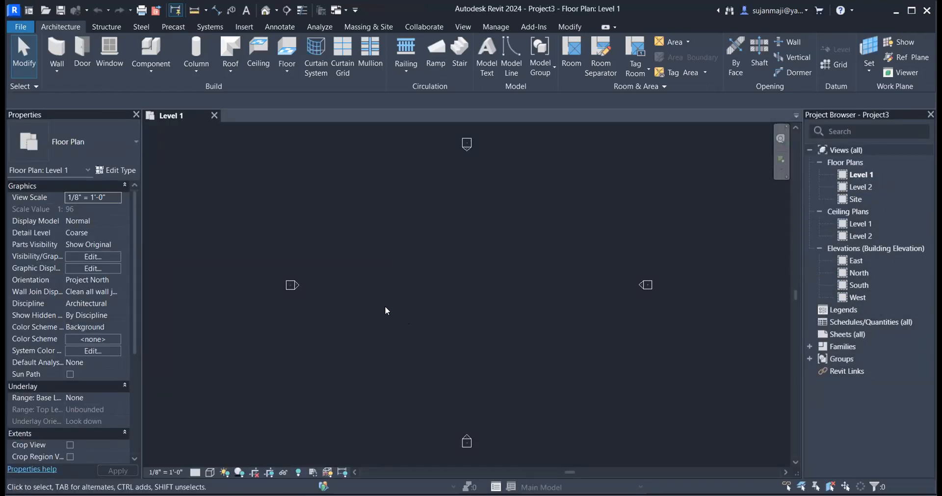
Open the new project's East elevation view and examine its Level 1 and Level 2 lines
double_click(854, 261)
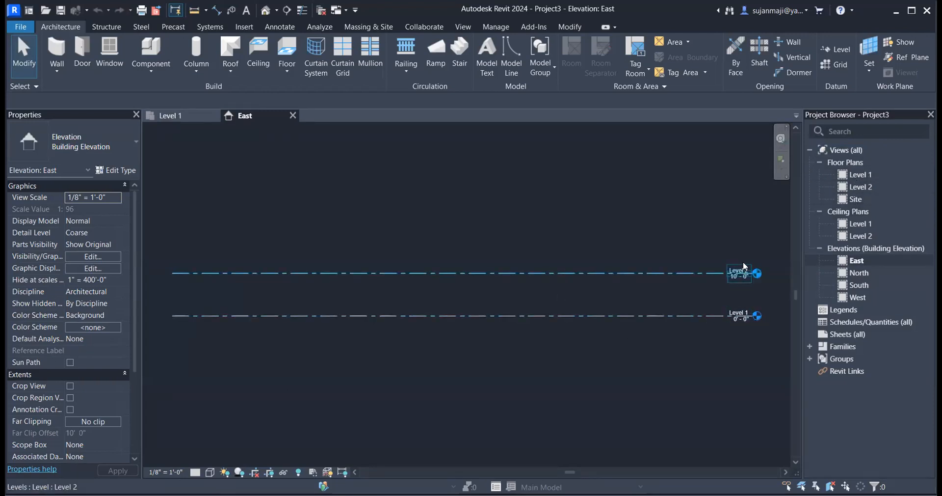
scroll(388, 317, down, 2)
scroll(636, 293, up, 3)
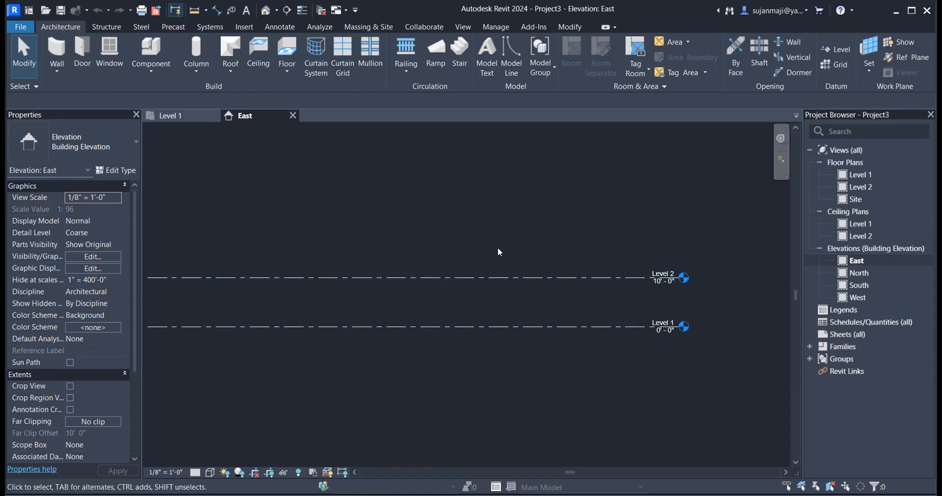
scroll(689, 333, up, 2)
scroll(648, 281, down, 2)
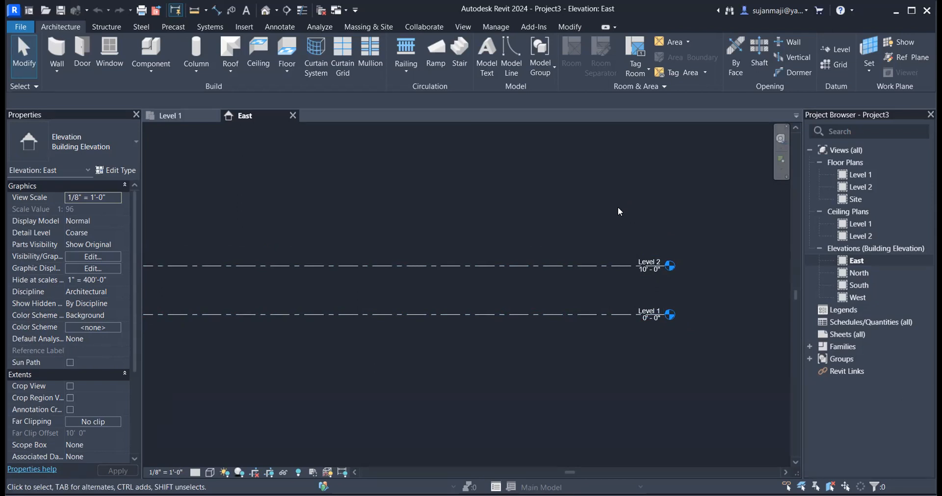
scroll(555, 268, down, 2)
scroll(601, 164, up, 1)
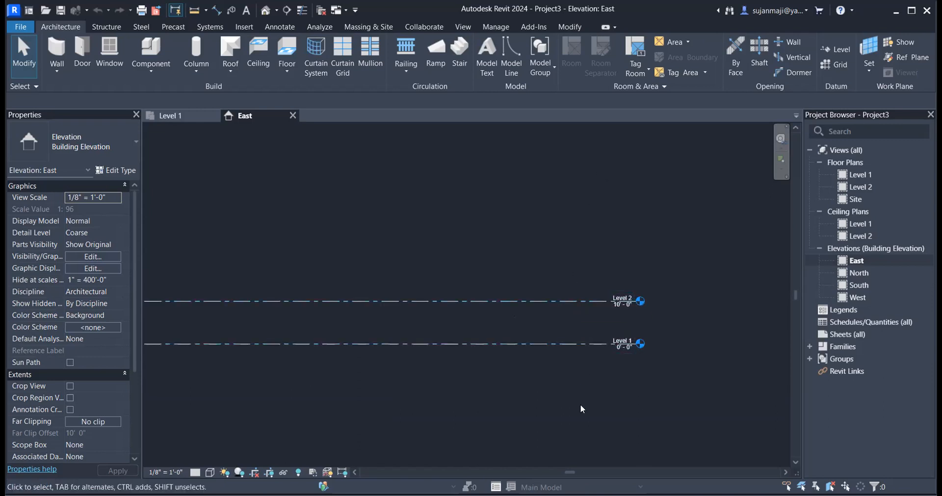
scroll(605, 353, down, 1)
scroll(605, 381, up, 1)
scroll(576, 302, down, 1)
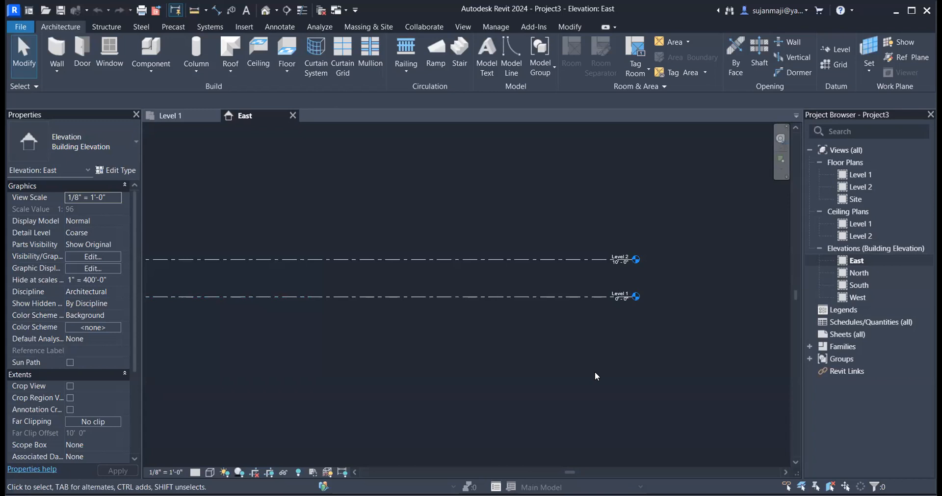
scroll(629, 307, up, 1)
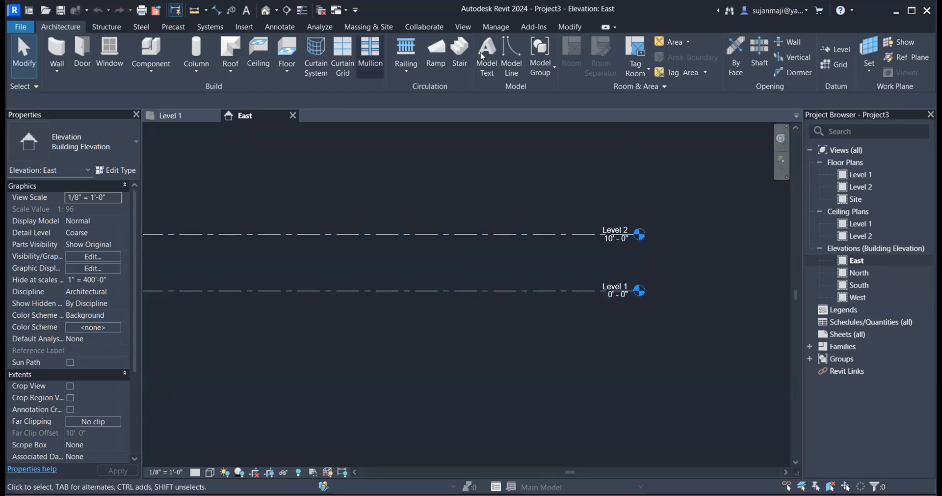
Draw two new levels with plan views below Level 1, at elevations of about -5'-0" and -13'-0"
click(833, 48)
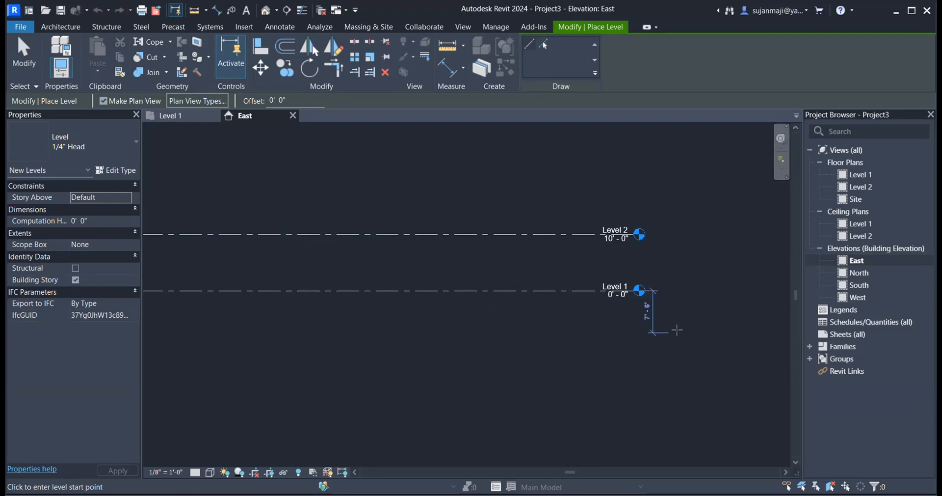
scroll(679, 328, down, 2)
scroll(448, 299, down, 1)
scroll(342, 317, up, 1)
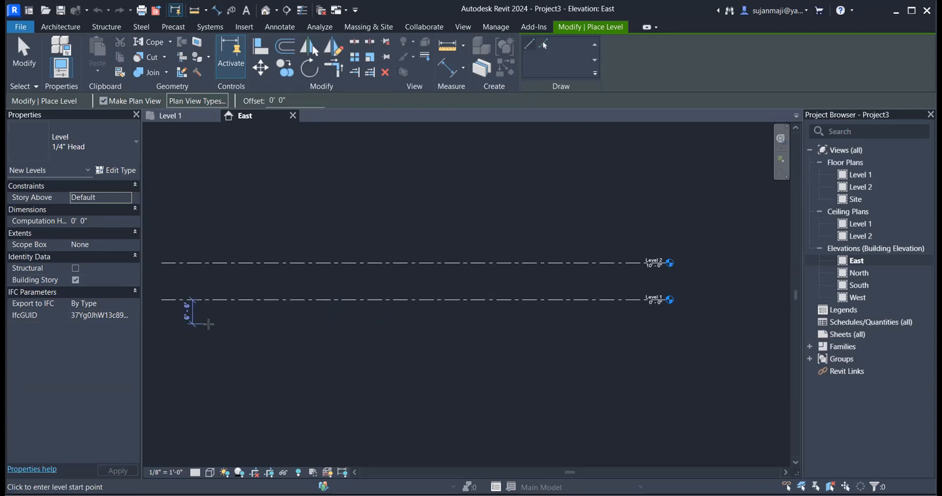
click(175, 319)
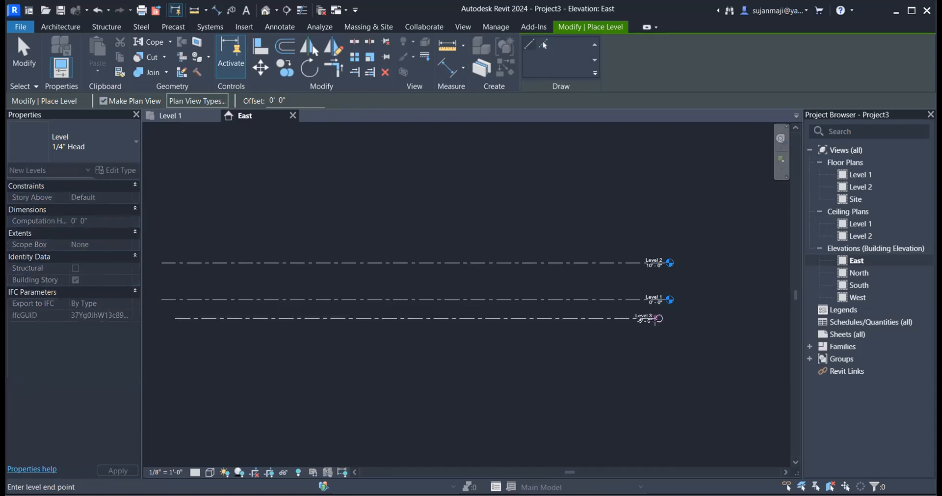
click(655, 318)
click(204, 348)
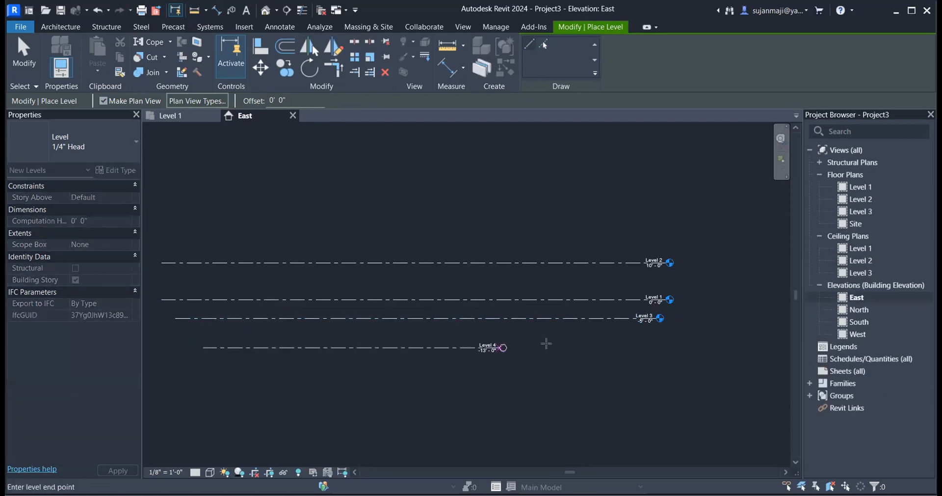
click(658, 347)
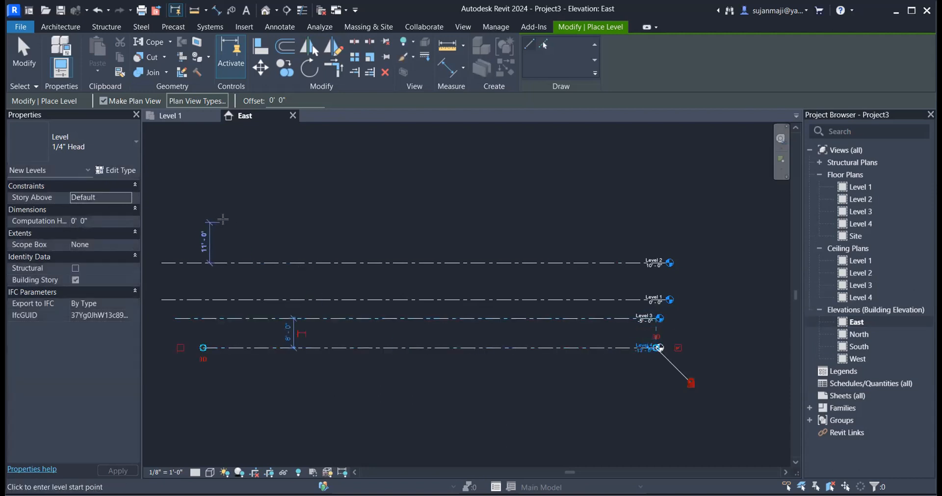
Draw a new level above Level 2 at an elevation of about 23'-0" and finish placing levels
click(195, 215)
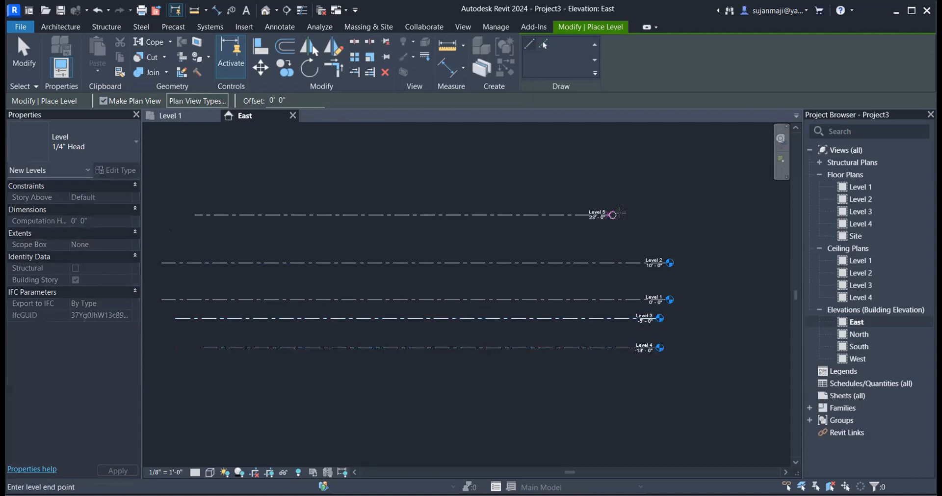
click(657, 214)
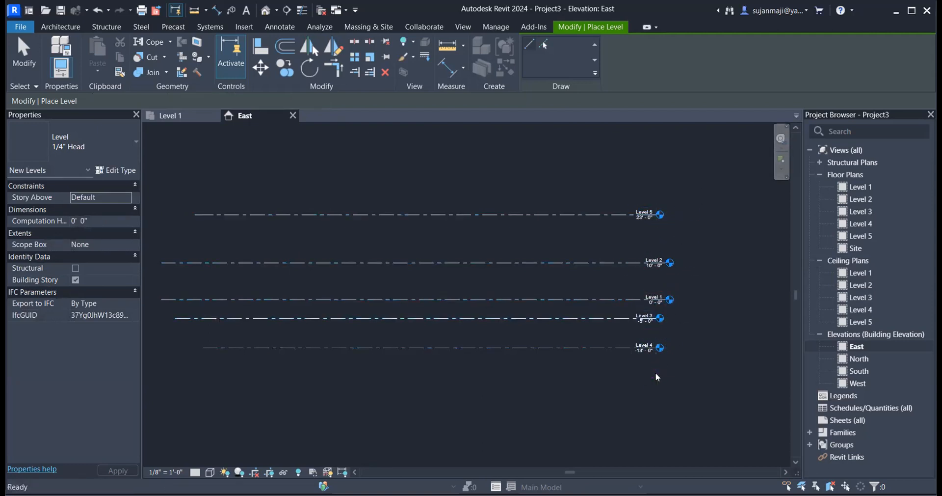
key(Escape)
key(Escape)
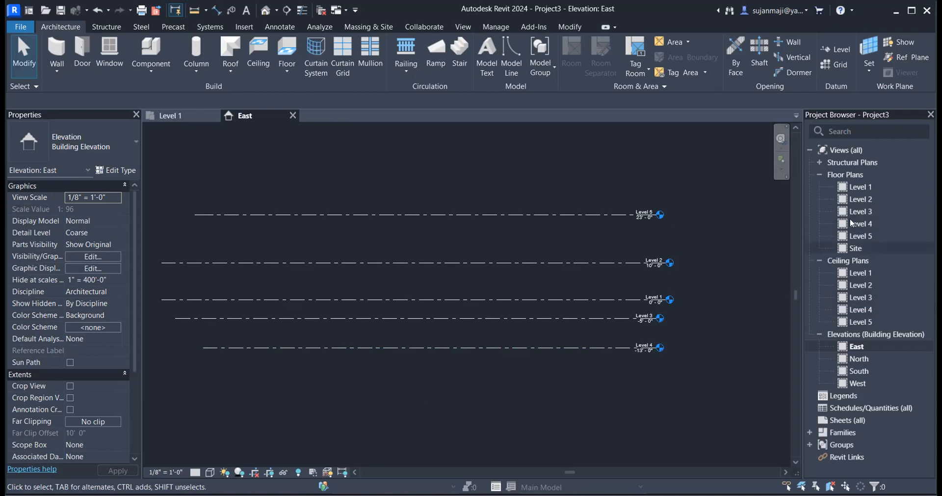
Expand the structural plans in the project browser and examine which levels have a structural plan view
click(820, 161)
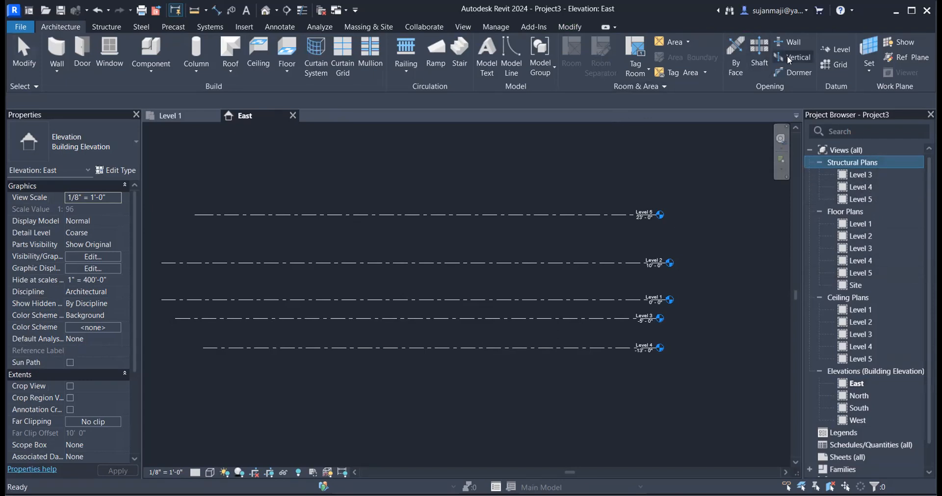
click(864, 174)
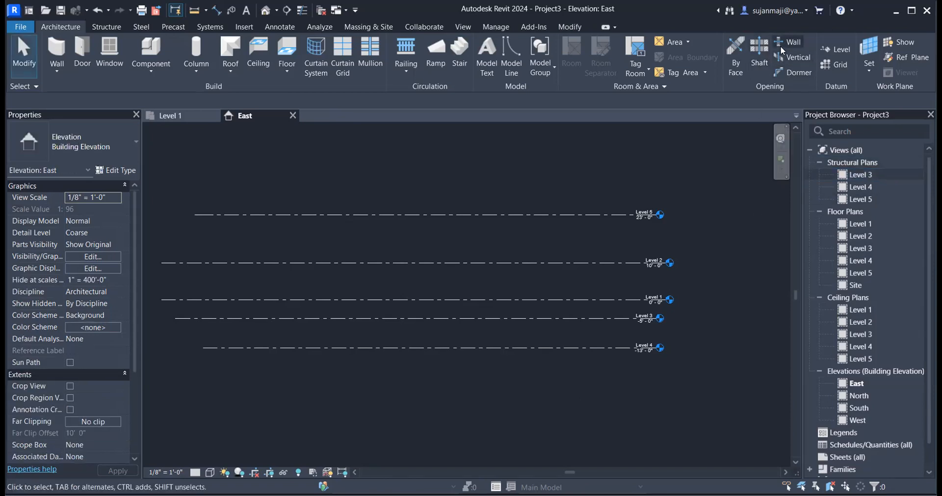
Start placing a new level and limit the plan view types it creates to Floor Plan only
click(836, 49)
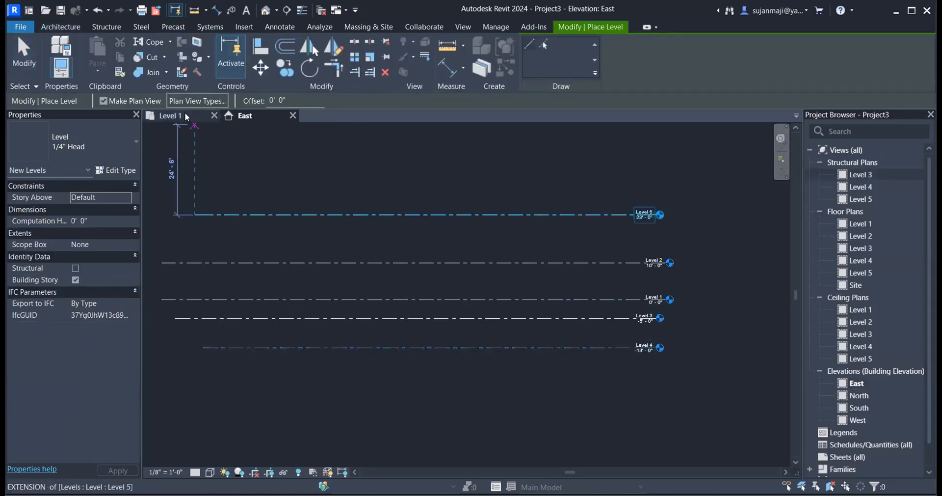
click(187, 102)
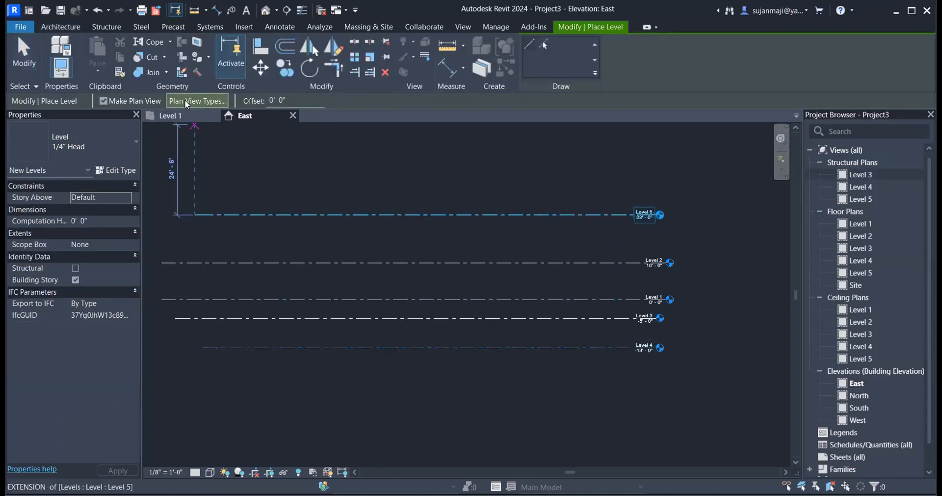
ctrl+click(422, 240)
ctrl+click(416, 240)
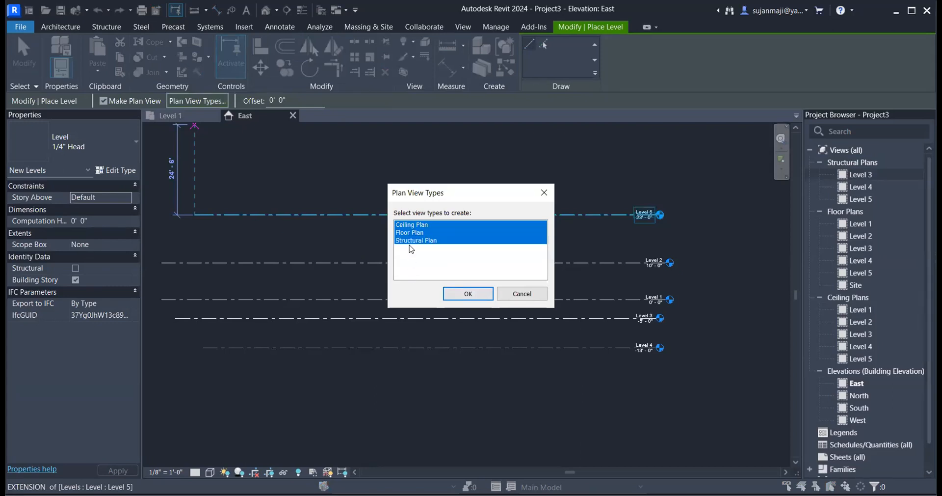
ctrl+click(410, 240)
ctrl+click(404, 225)
ctrl+click(408, 240)
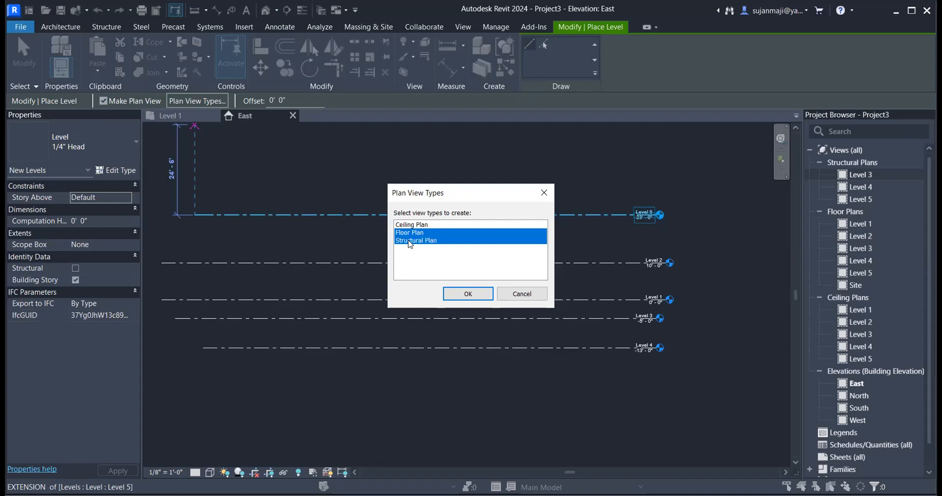
ctrl+click(405, 226)
ctrl+click(408, 260)
ctrl+click(407, 245)
ctrl+click(414, 257)
ctrl+click(407, 233)
ctrl+click(409, 234)
ctrl+click(412, 226)
ctrl+click(412, 233)
ctrl+click(407, 234)
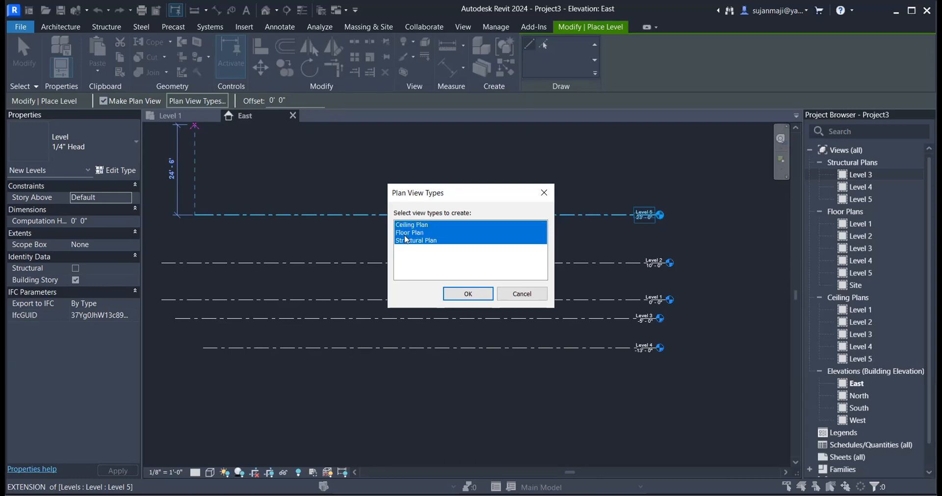
ctrl+click(407, 234)
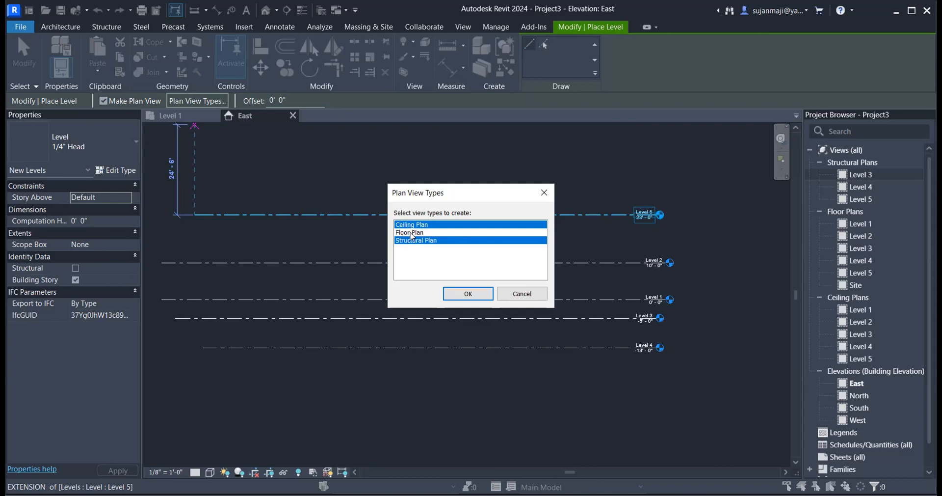
ctrl+click(411, 240)
ctrl+click(415, 232)
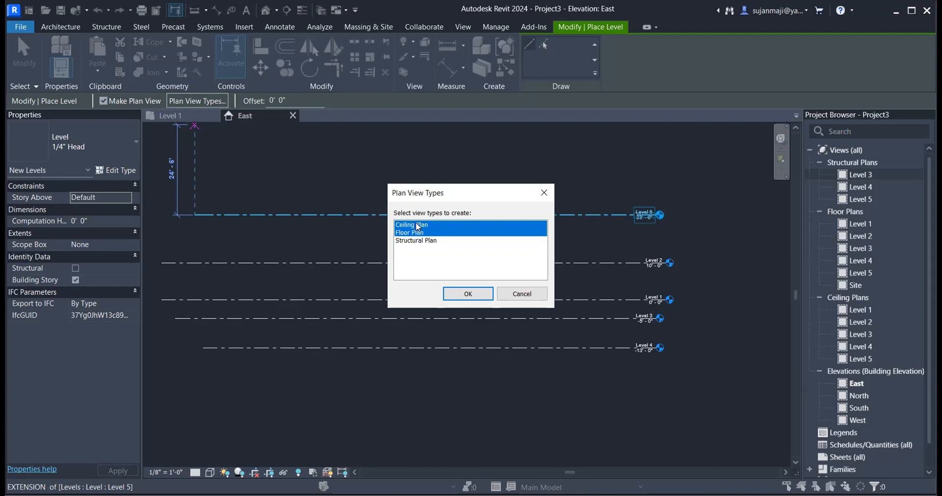
click(417, 231)
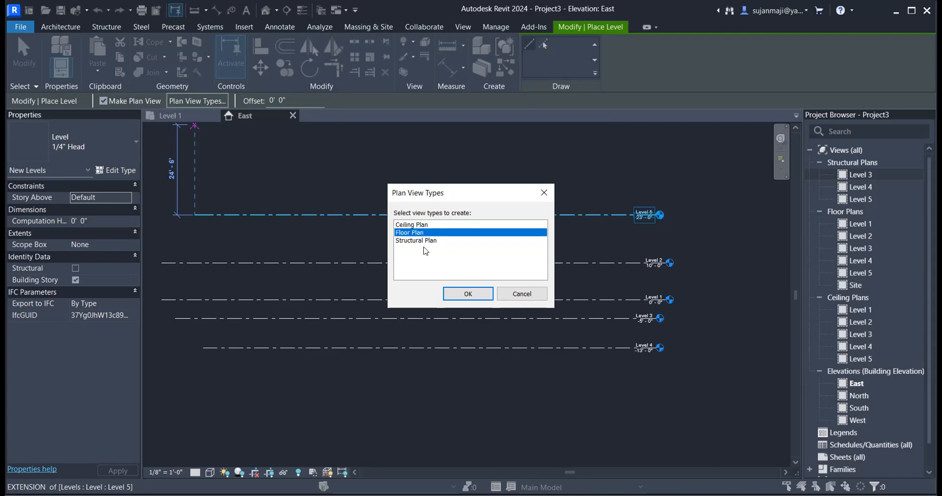
click(468, 293)
Draw a new level above Level 5 at an elevation of about 34'-6" and finish placing levels
click(239, 172)
click(636, 172)
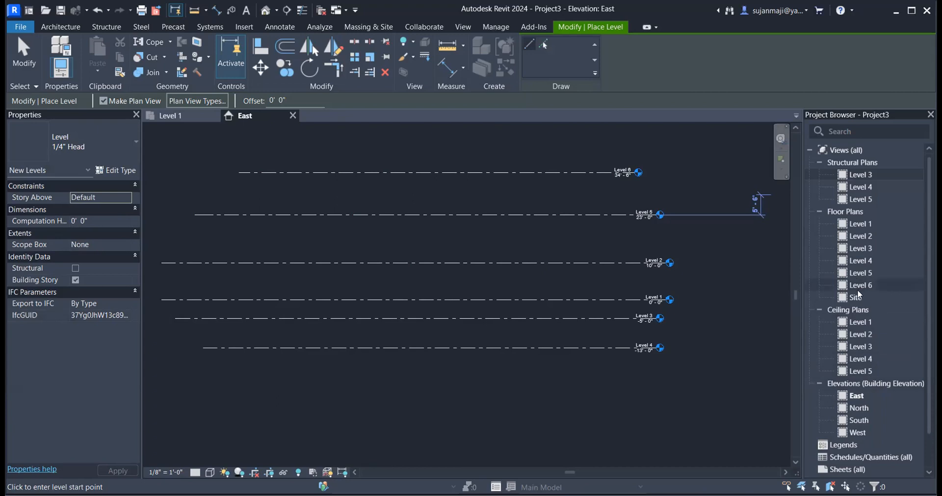
key(Escape)
key(Escape)
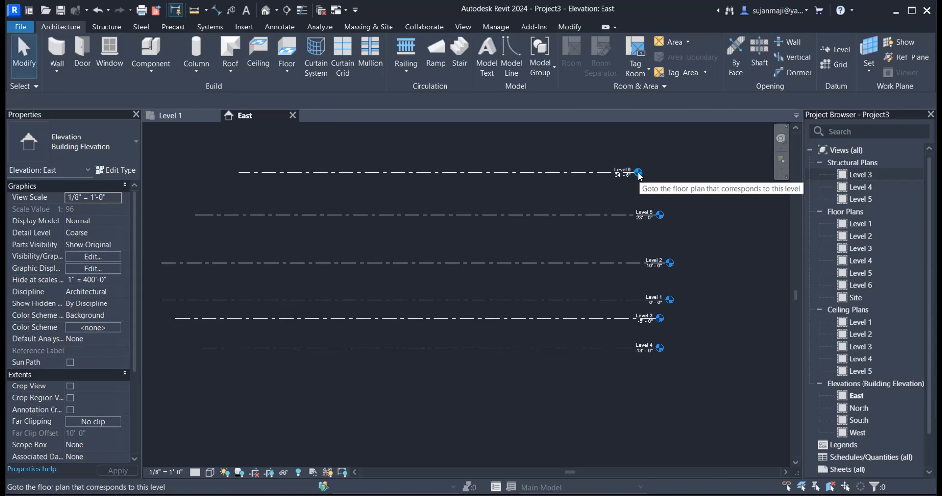
Delete the Level 6 floor plan view from the project browser
click(862, 285)
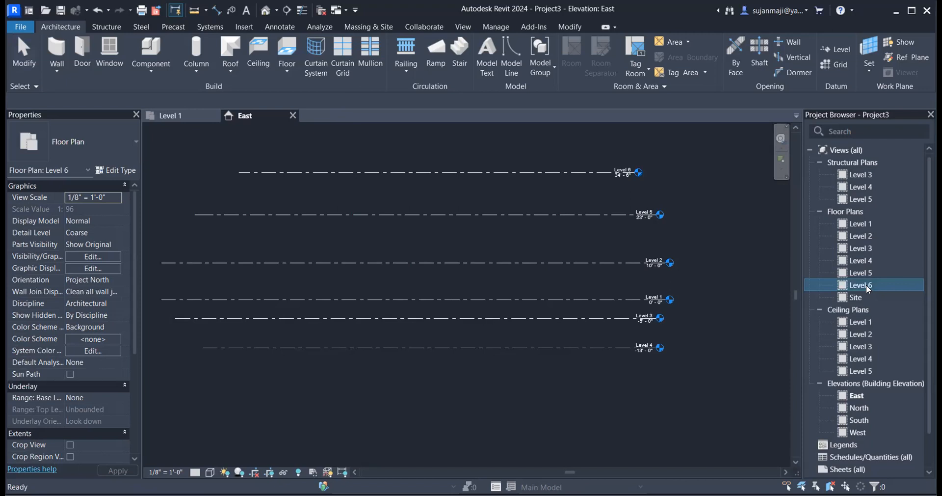
right_click(866, 285)
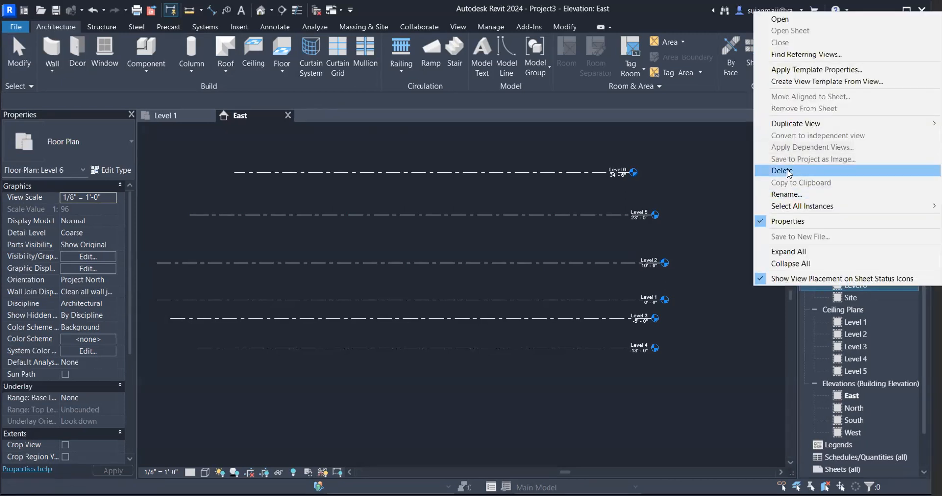
click(784, 171)
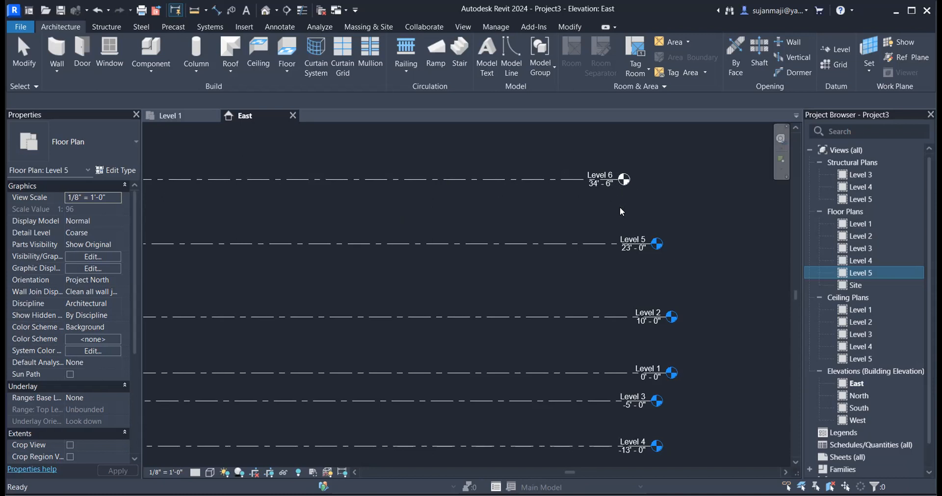
scroll(661, 241, down, 2)
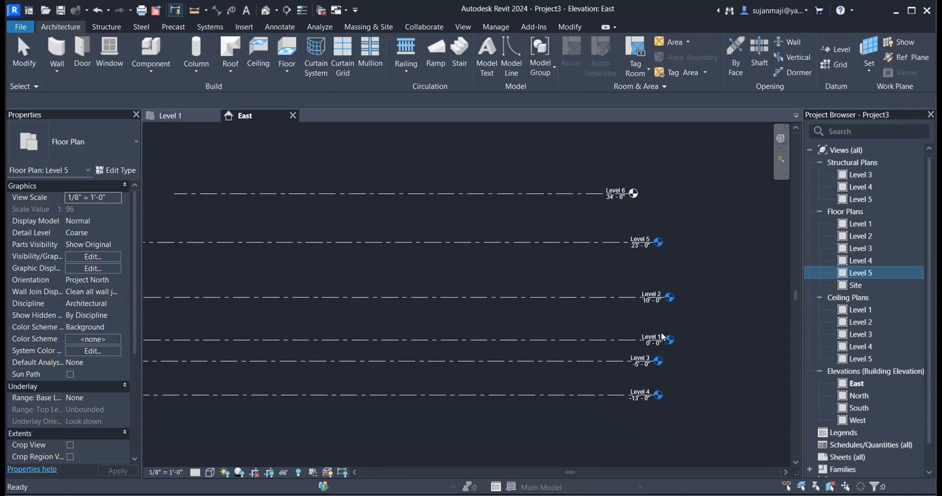
Delete the Level 5 structural plan view and examine the level heads in the elevation
click(864, 199)
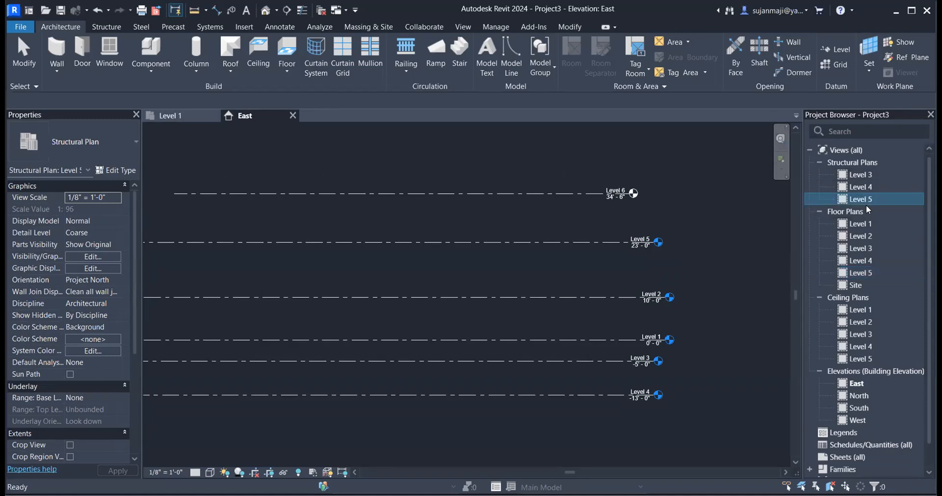
right_click(867, 200)
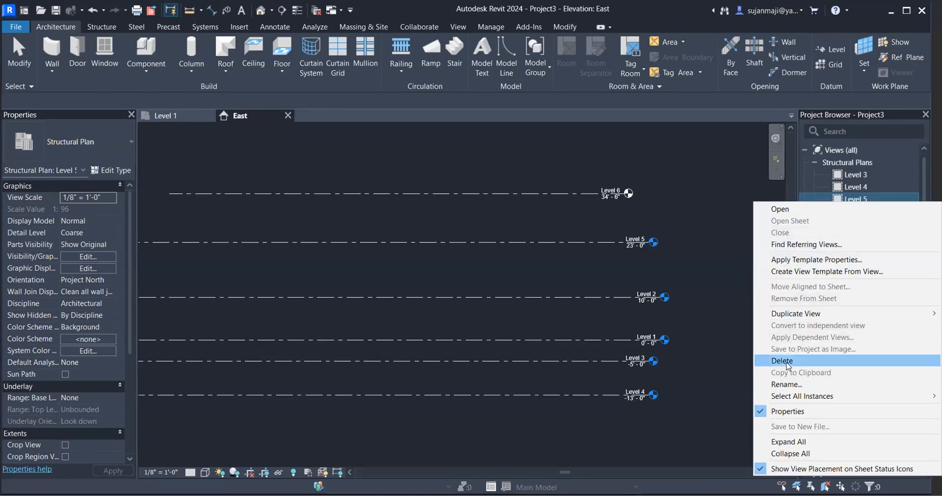
click(786, 362)
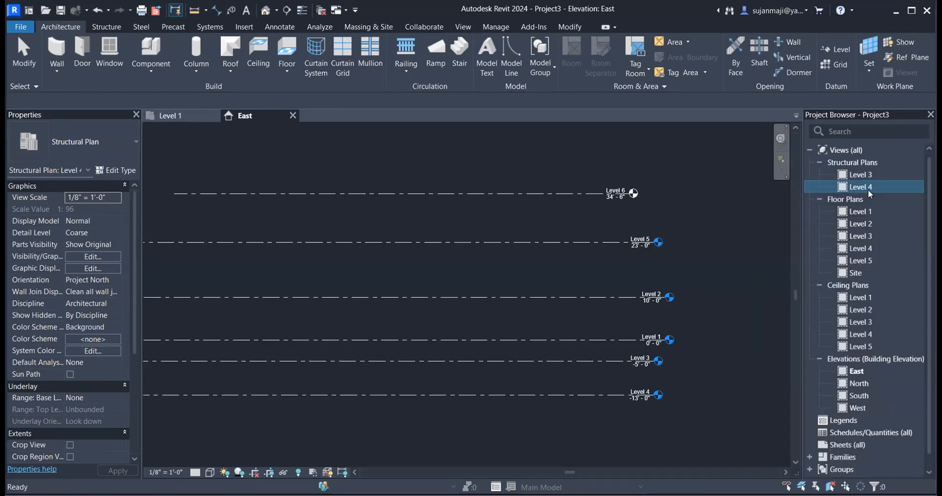
scroll(667, 240, up, 3)
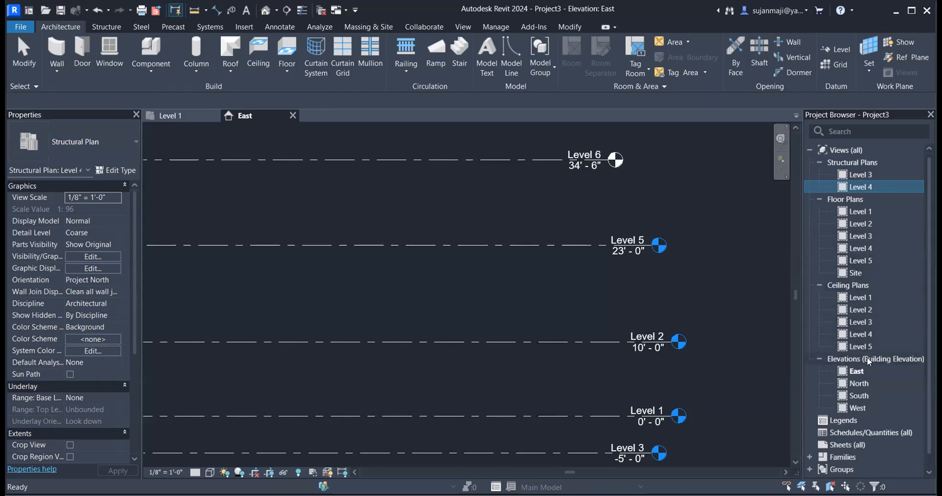
scroll(613, 171, down, 2)
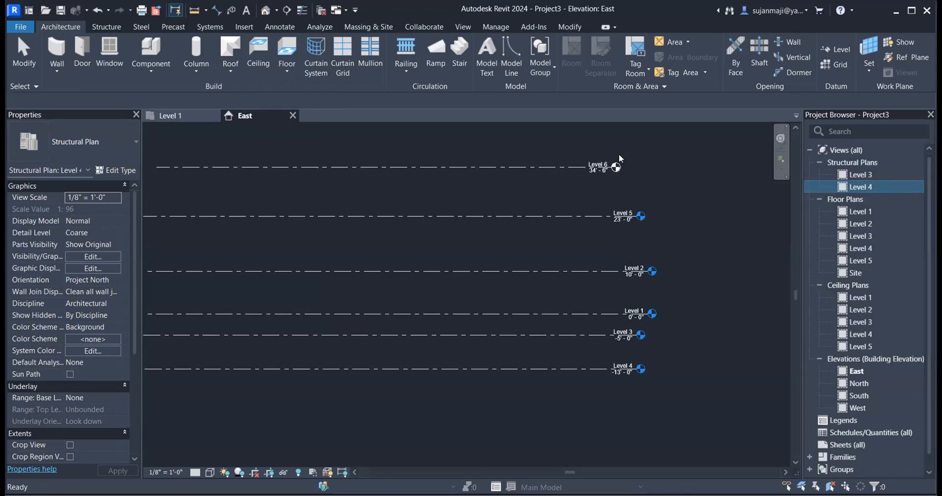
Delete the Level 6 line from the East elevation
click(562, 171)
key(d)
key(e)
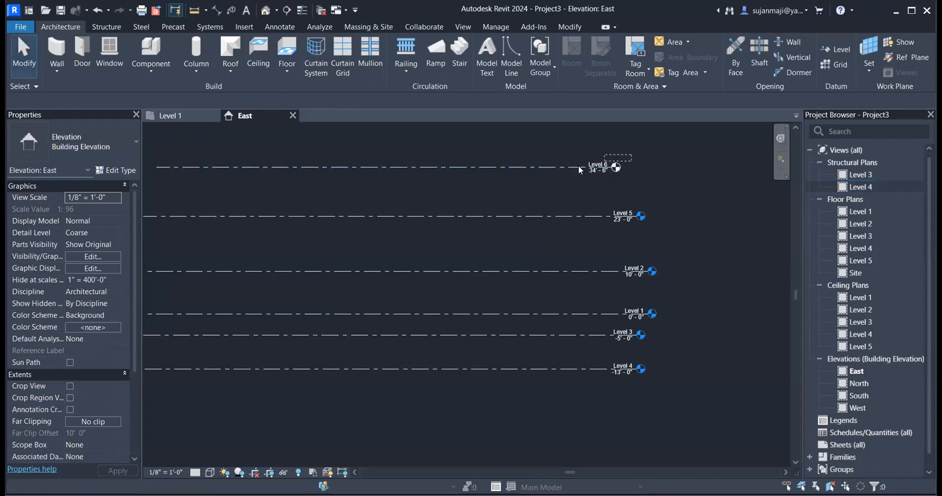
click(579, 166)
key(Return)
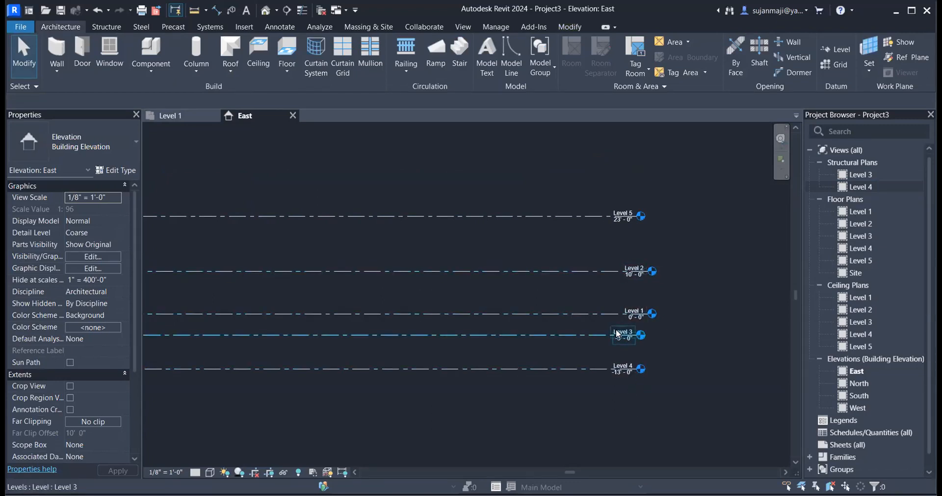
Rename Level 1 to "1st Floor" and rename its corresponding views as well
scroll(609, 213, up, 3)
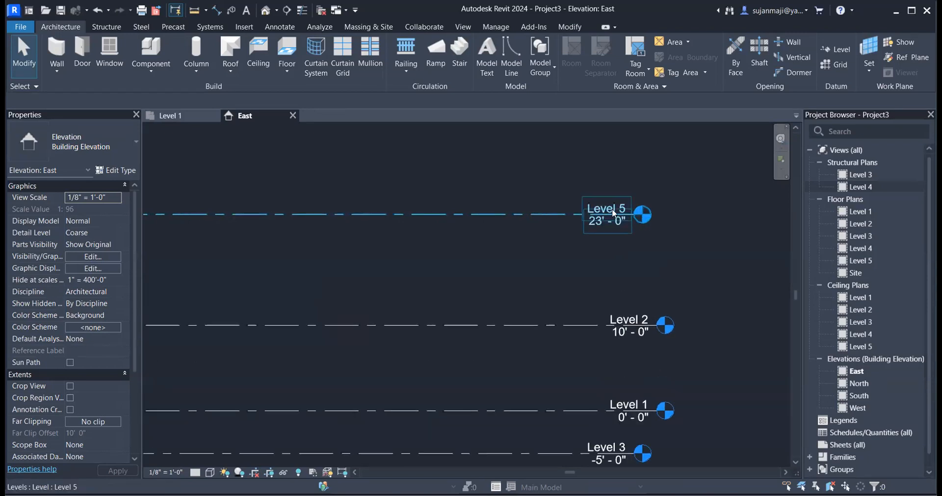
scroll(617, 263, down, 5)
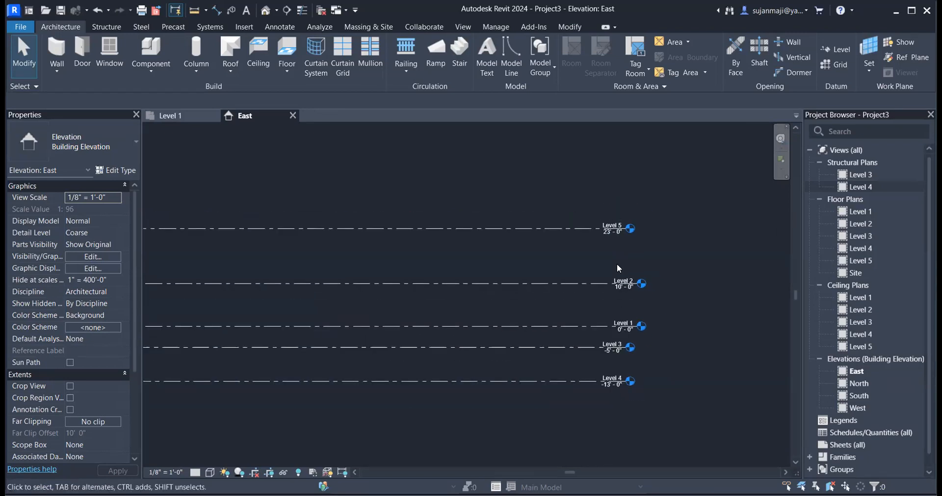
scroll(616, 319, up, 3)
double_click(623, 297)
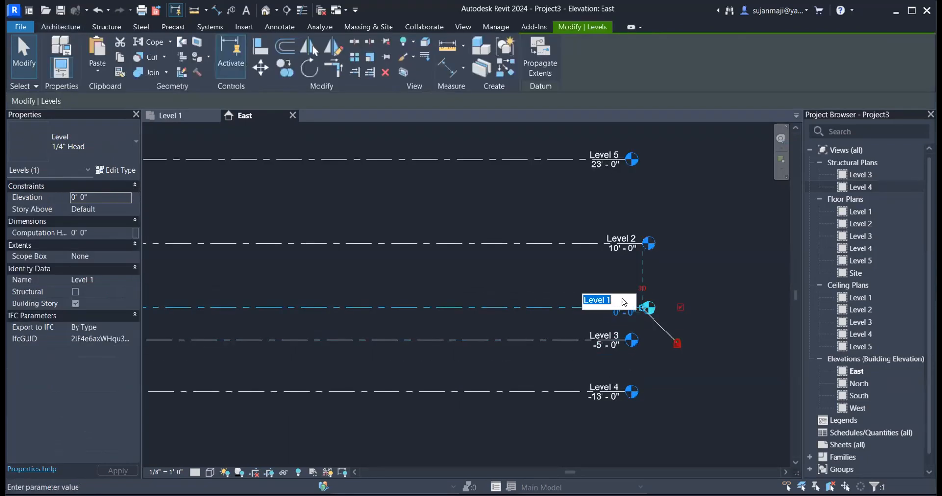
click(628, 299)
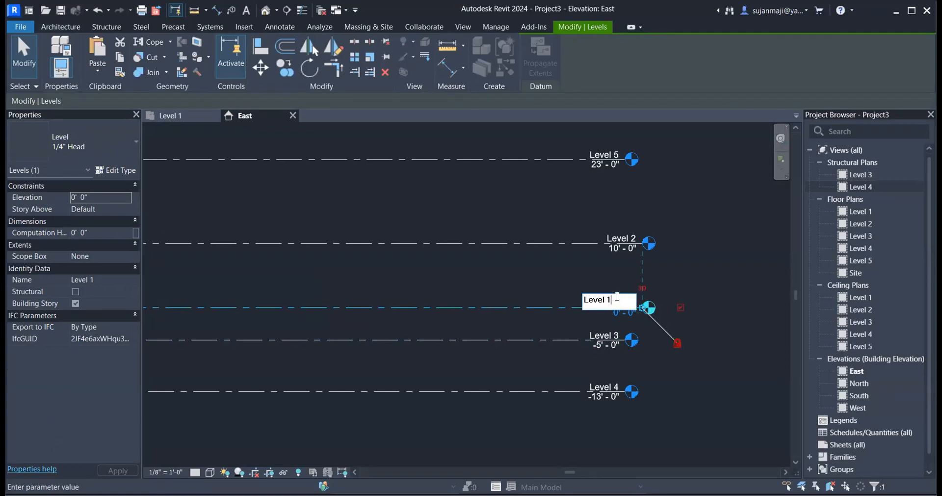
text(Floor)
click(610, 299)
drag(612, 299, 560, 301)
text(1st)
key(Return)
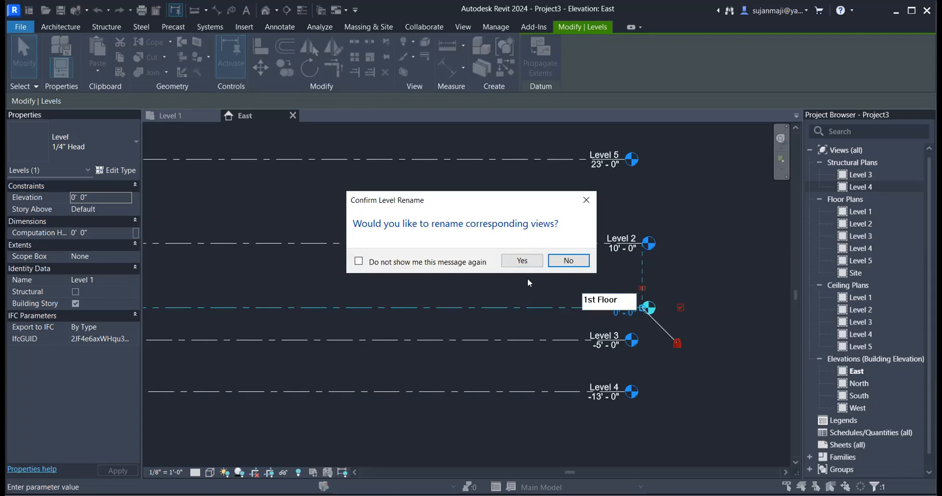
click(520, 261)
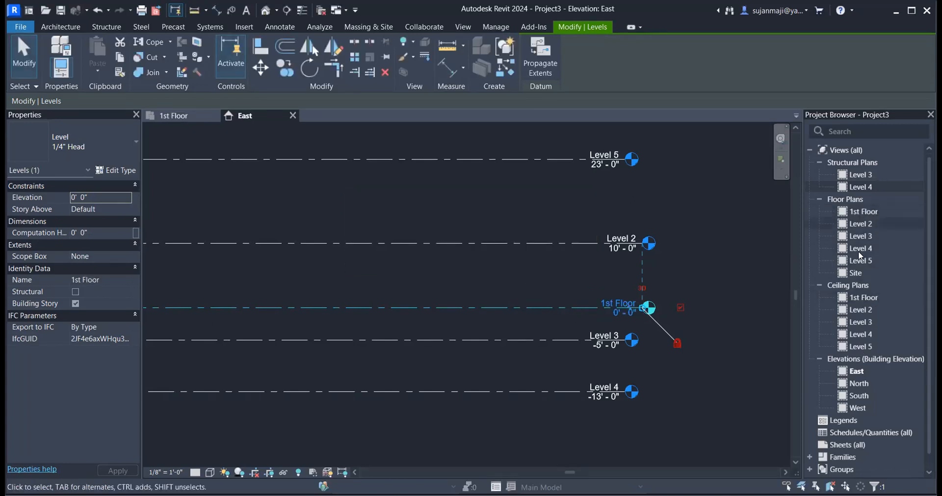
Delete the remaining Level 4 and Level 3 structural plan views from the project browser
click(861, 185)
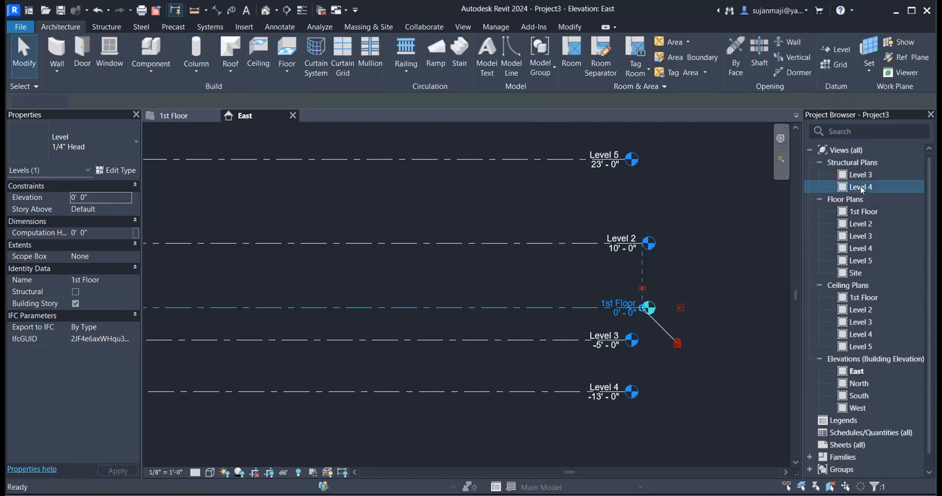
right_click(860, 185)
click(794, 346)
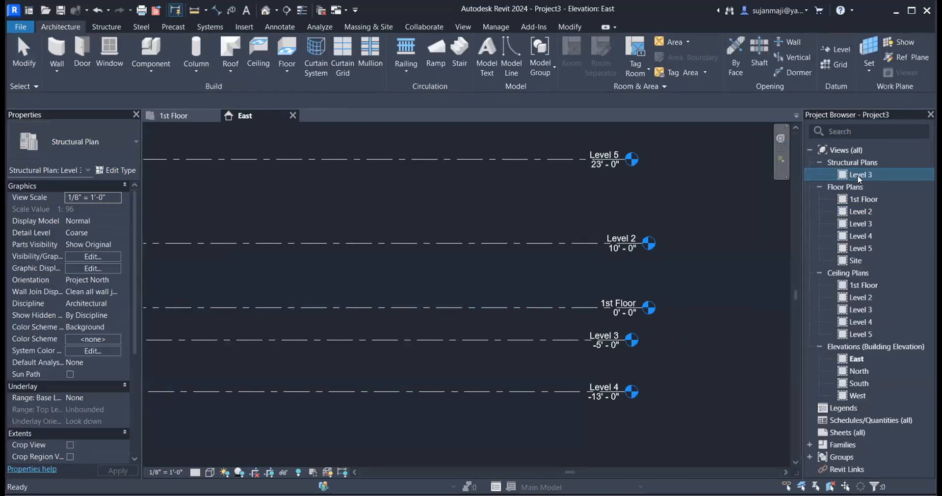
right_click(858, 175)
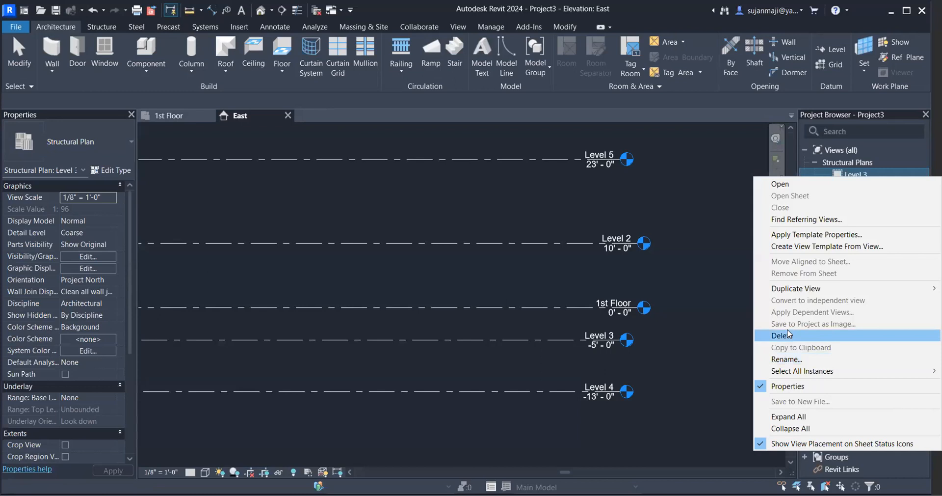
click(789, 334)
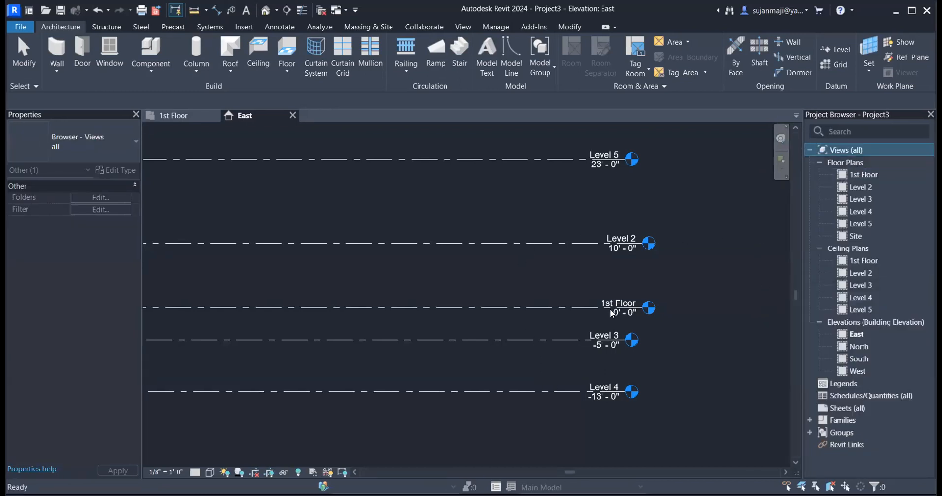
Rename Level 2 to "2nd Floor" in the East elevation and rename its corresponding views as well
right_click(615, 240)
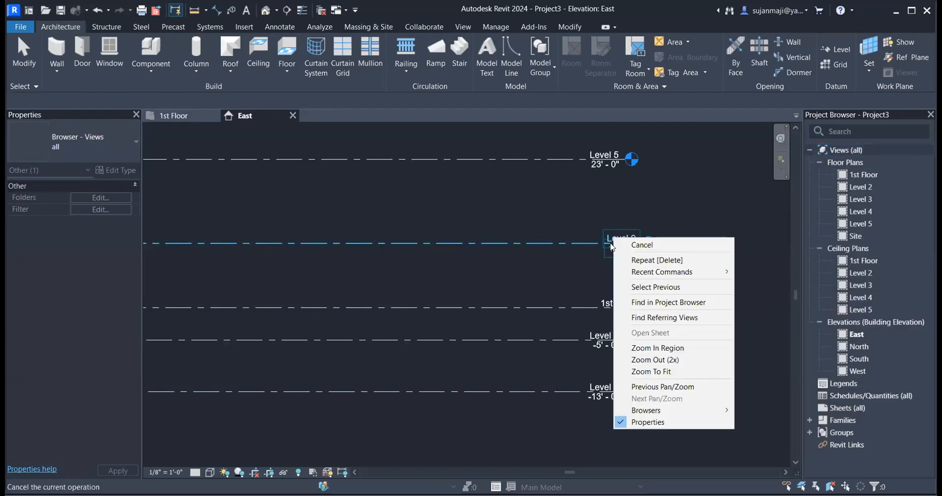
click(548, 277)
click(633, 238)
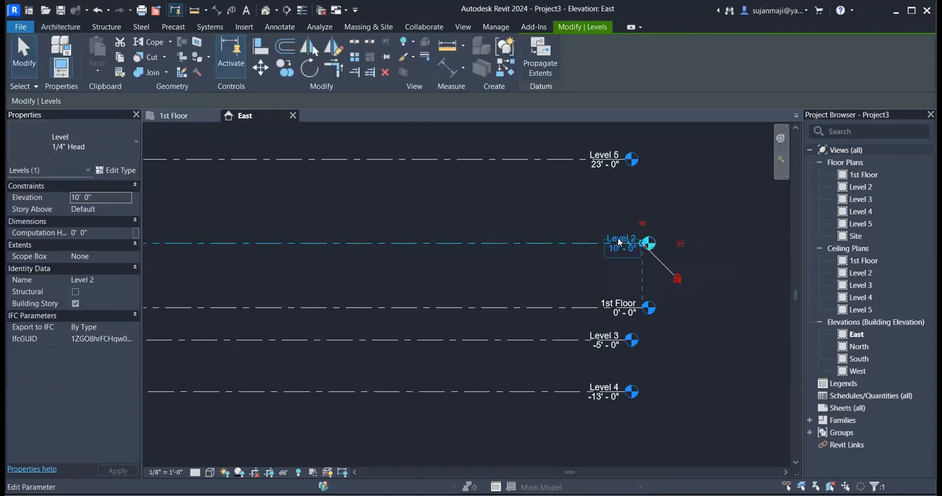
click(616, 239)
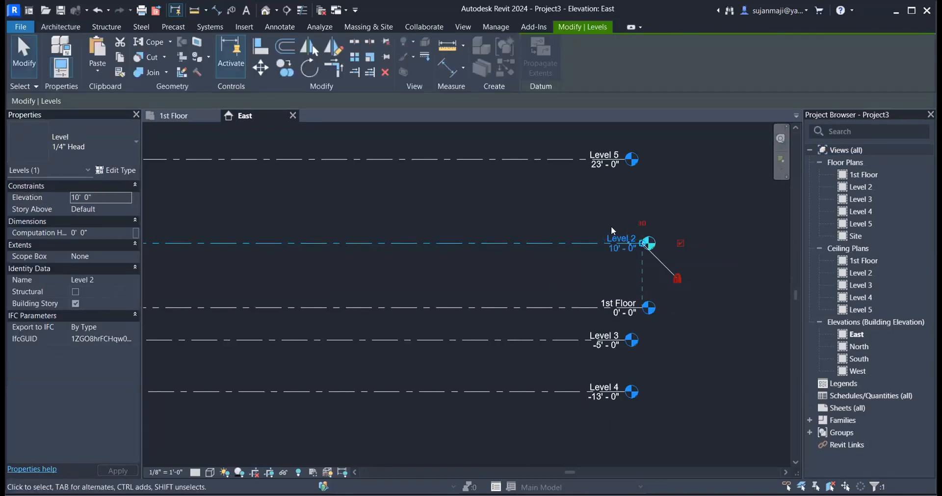
drag(620, 236, 572, 237)
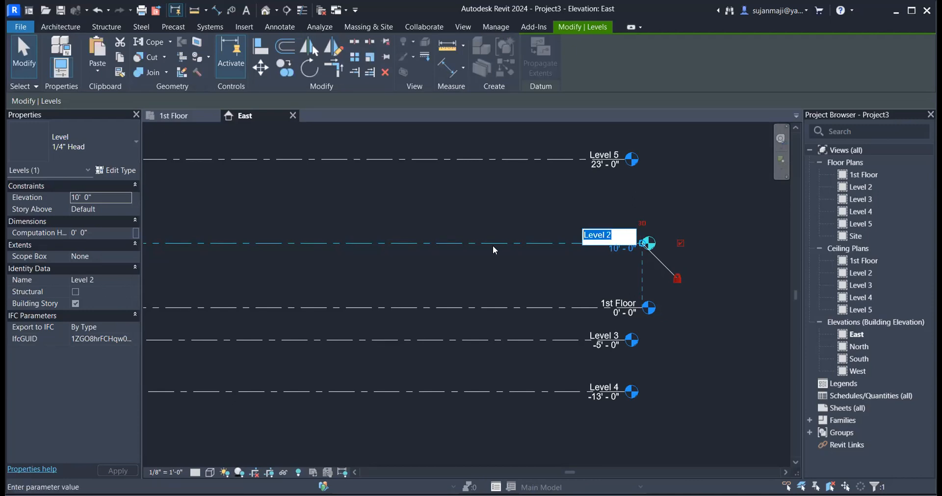
text(2nd Floor)
click(595, 198)
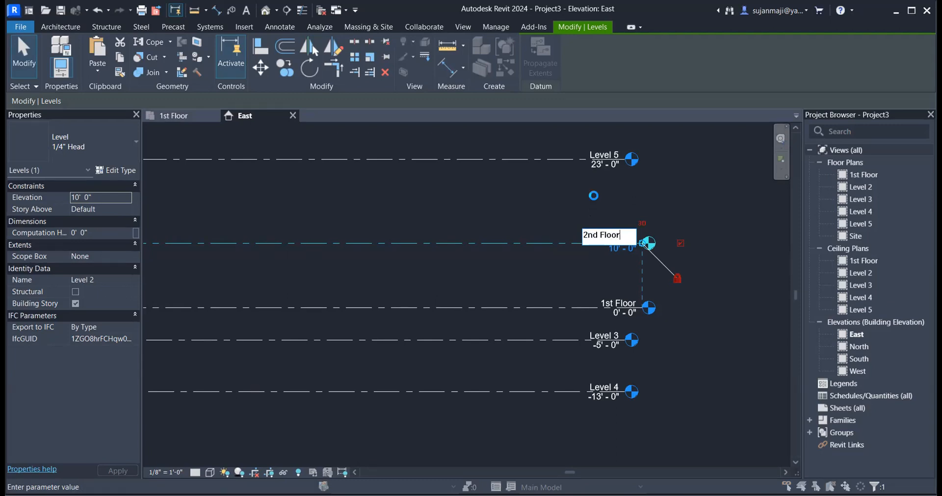
click(523, 261)
click(575, 190)
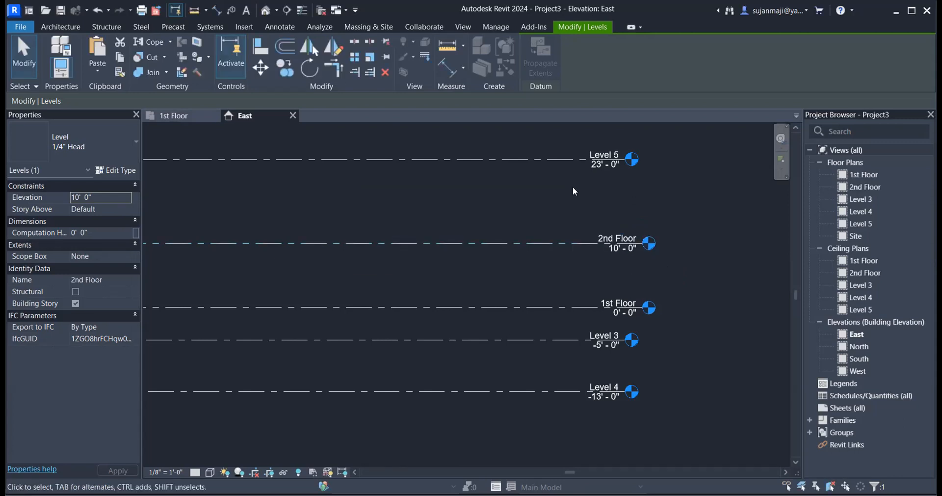
Rename Level 5 to "Roof" and rename its corresponding floor and ceiling plan views
click(604, 159)
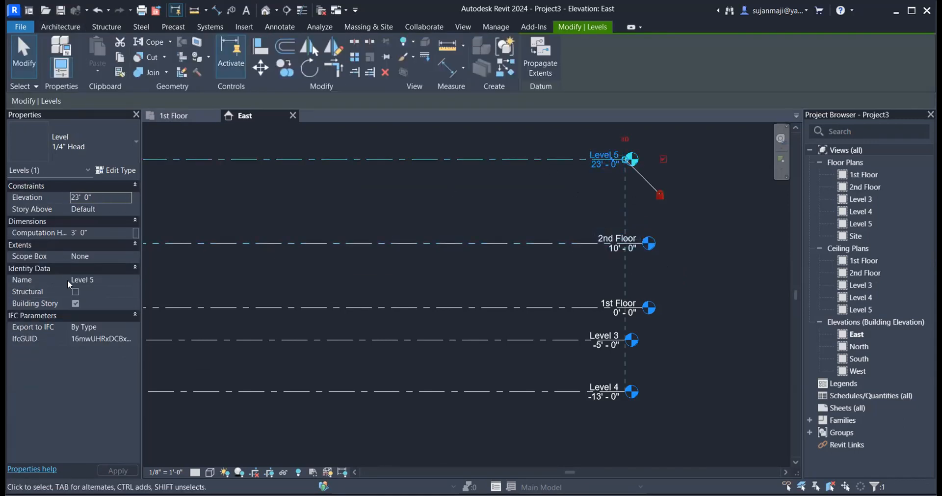
click(93, 280)
drag(96, 279, 62, 277)
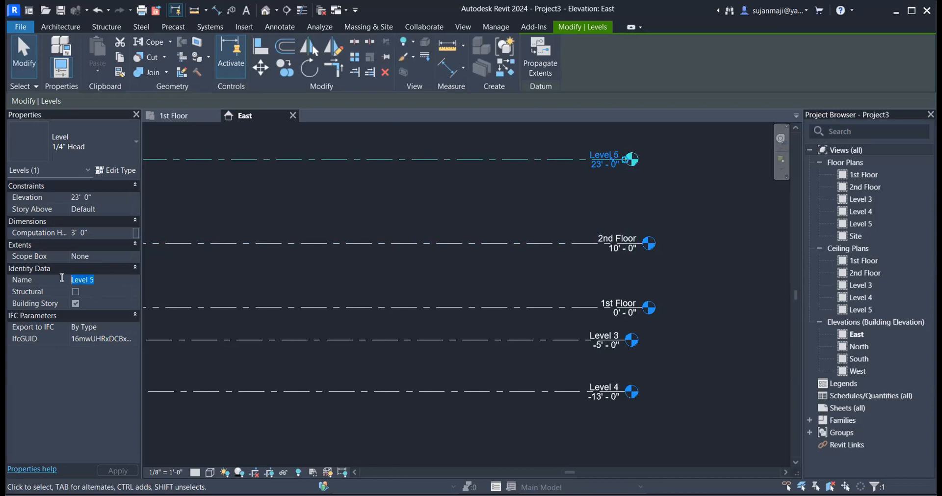
text(Roof)
click(353, 228)
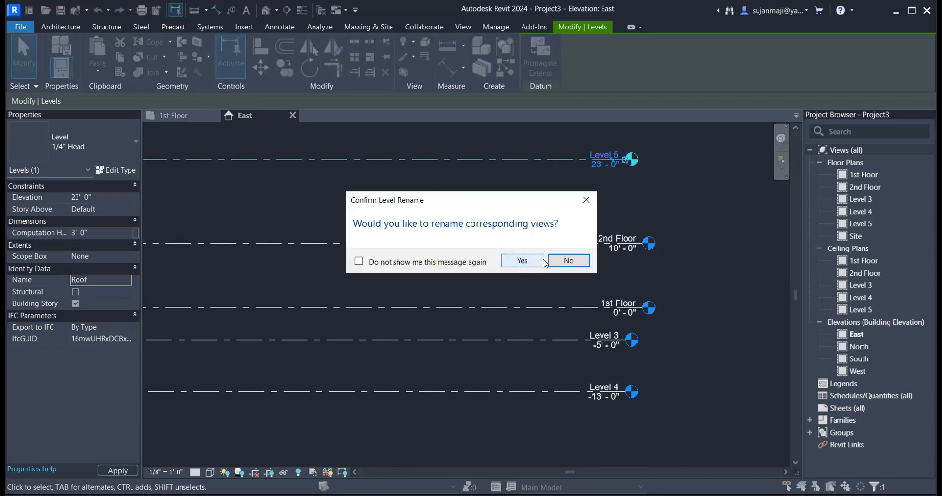
click(539, 262)
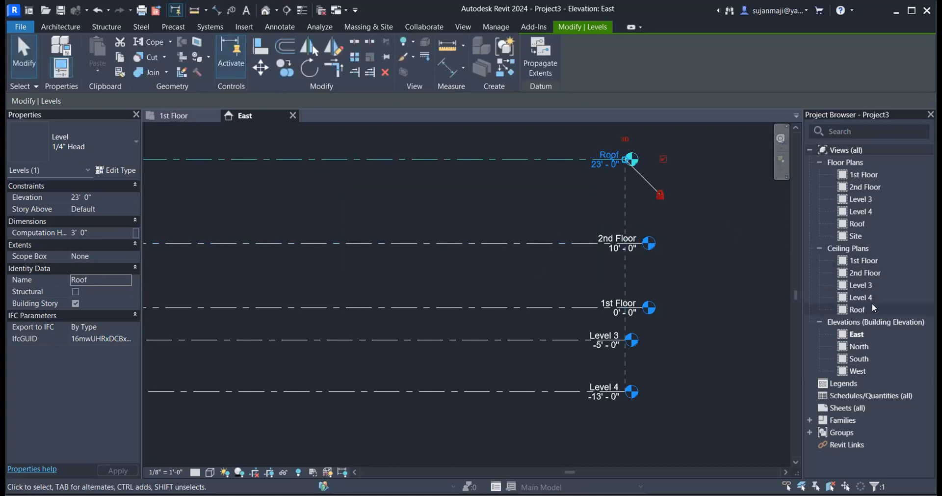
Rename Level 3 to "T.O. Footing" and rename its corresponding views as well
click(602, 354)
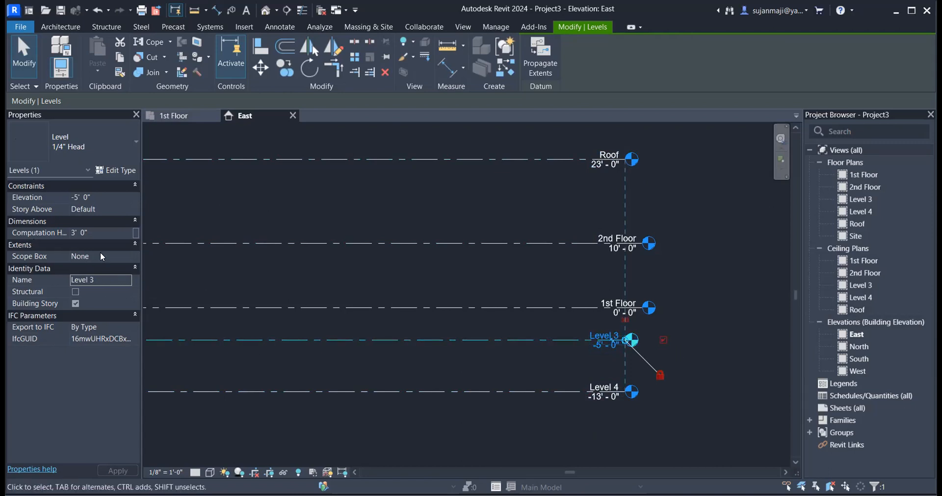
click(105, 279)
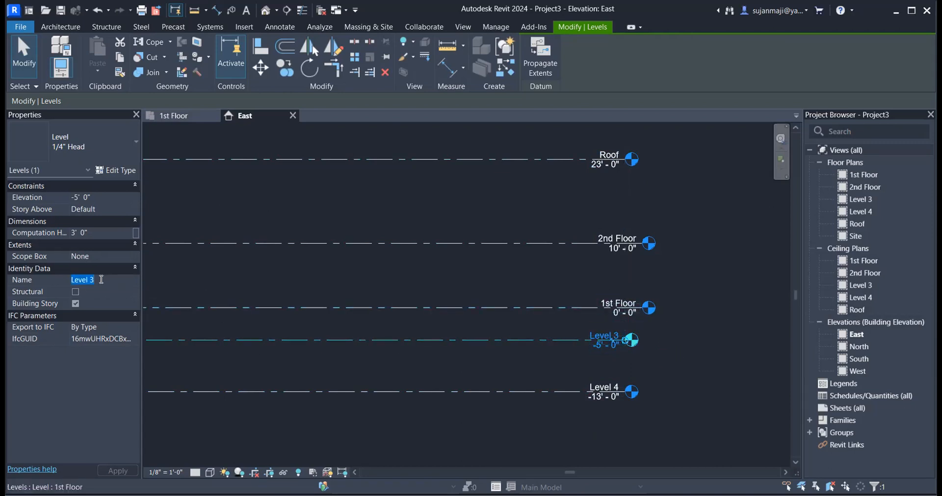
text(T.O.)
text(Footing)
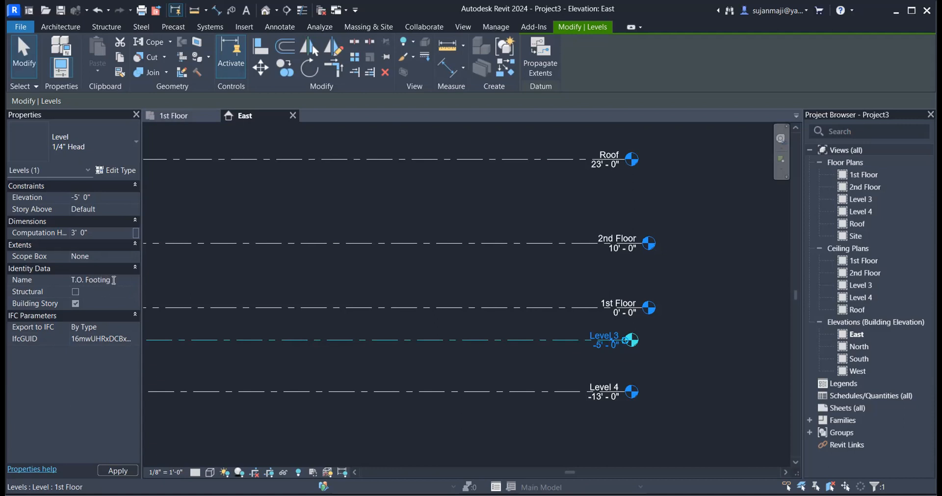
click(298, 323)
click(511, 262)
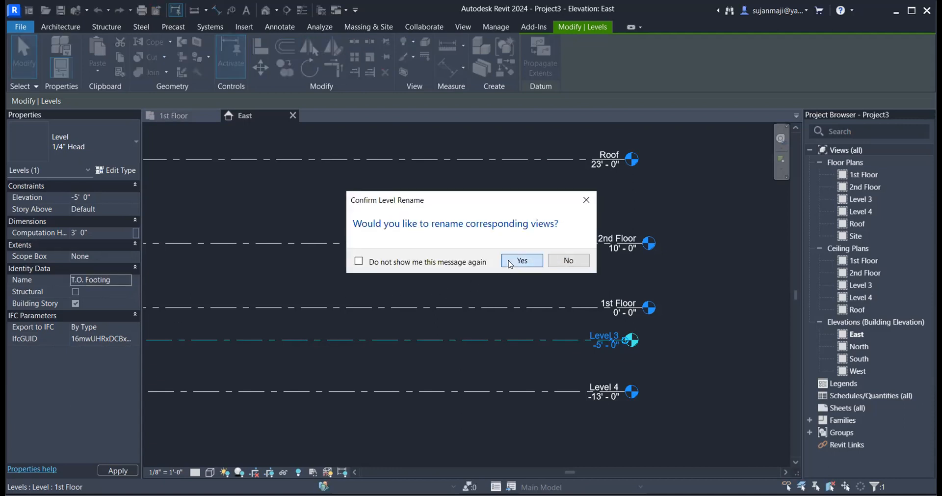
click(564, 367)
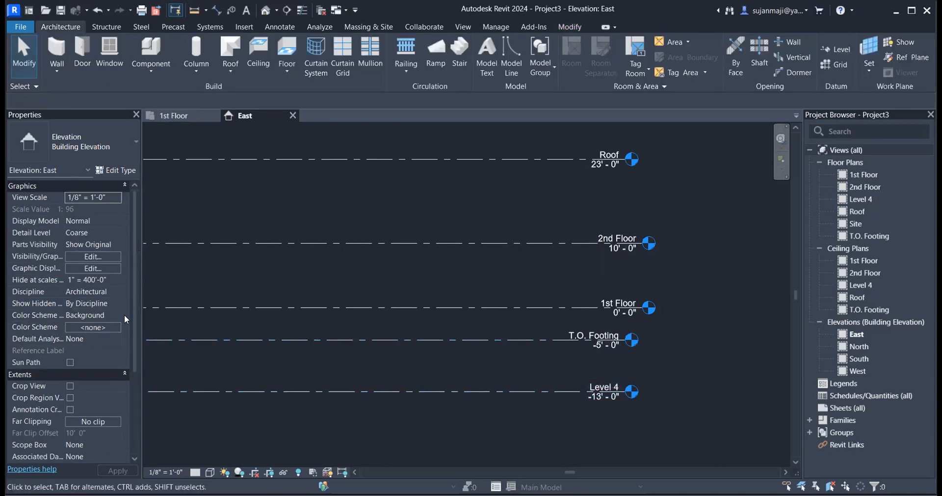
Rename the level directly below 1st Floor to "T.O.F." and apply the name to its corresponding views
click(599, 339)
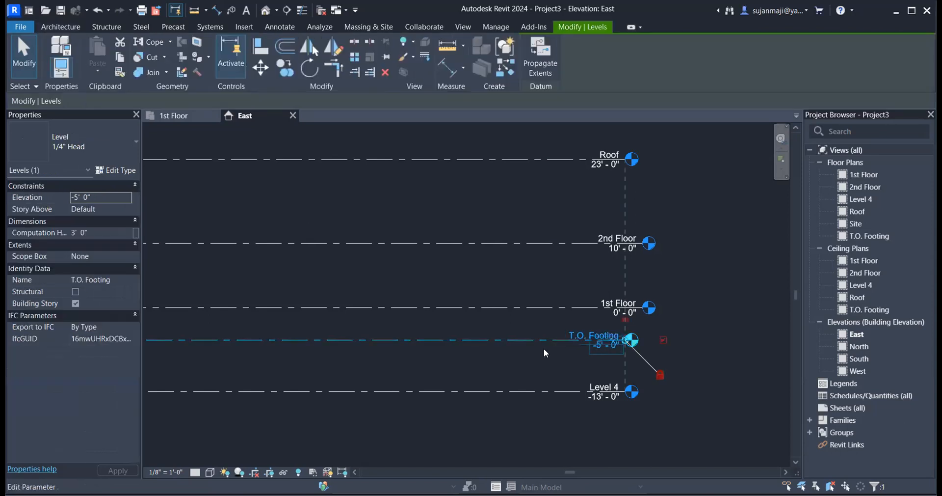
click(108, 279)
drag(113, 281, 90, 279)
key(BackSpace)
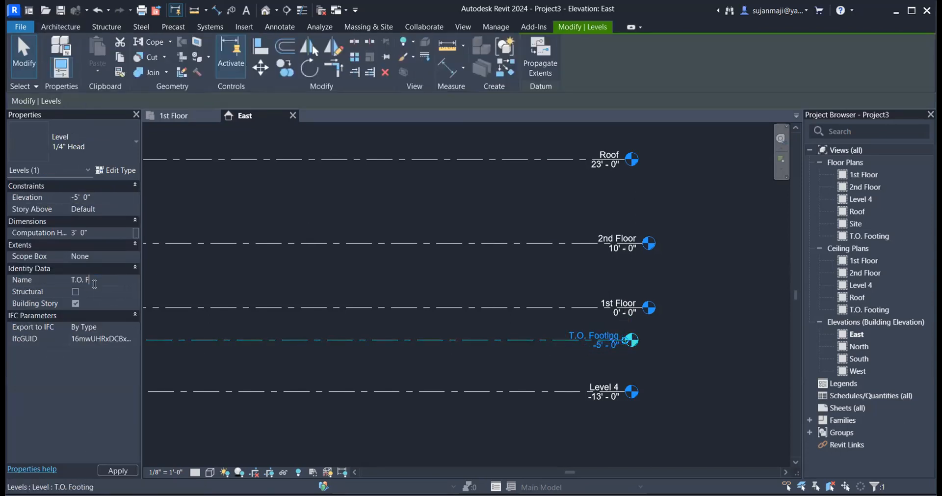
key(Left)
key(BackSpace)
click(95, 280)
text(.)
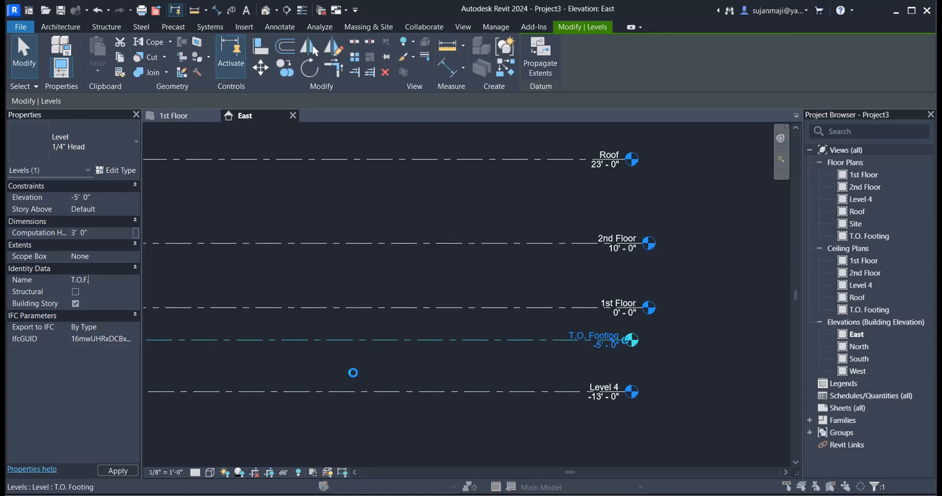
click(520, 260)
Rename Level 4 to "B.O.F" and rename its corresponding views as well
click(602, 393)
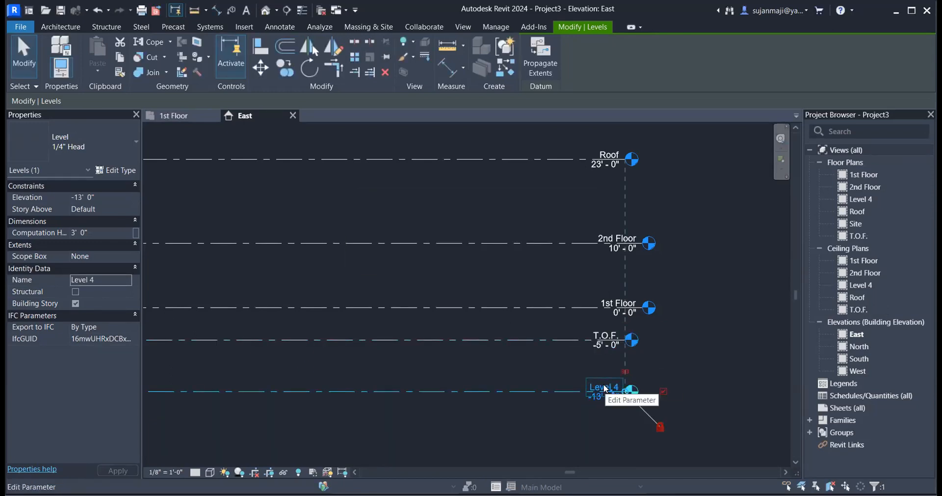
click(104, 278)
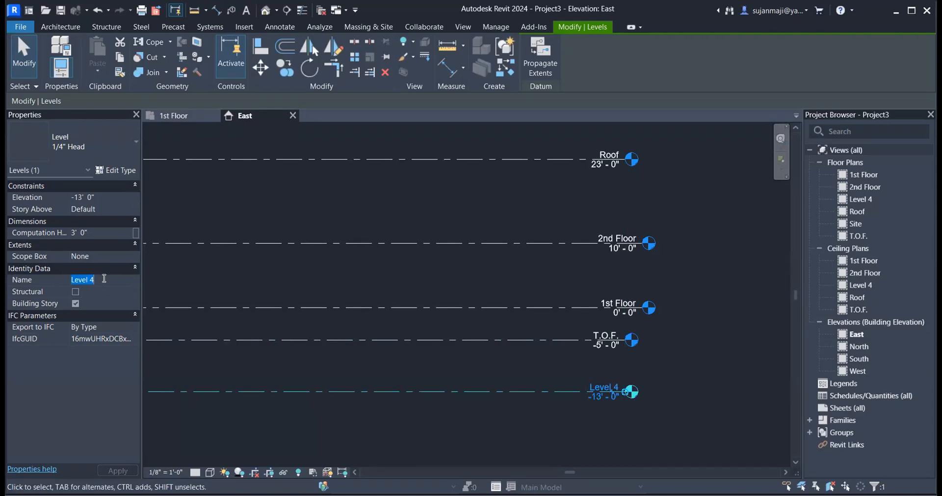
text(B.O.F)
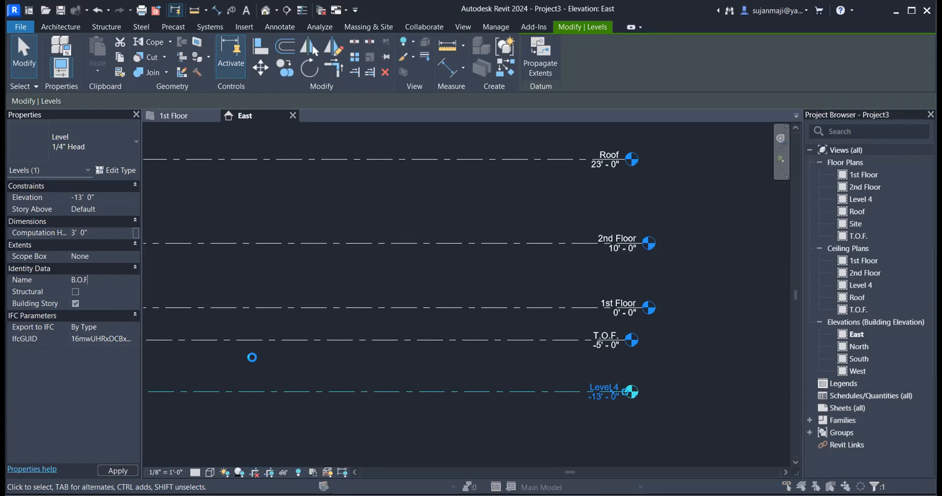
click(369, 391)
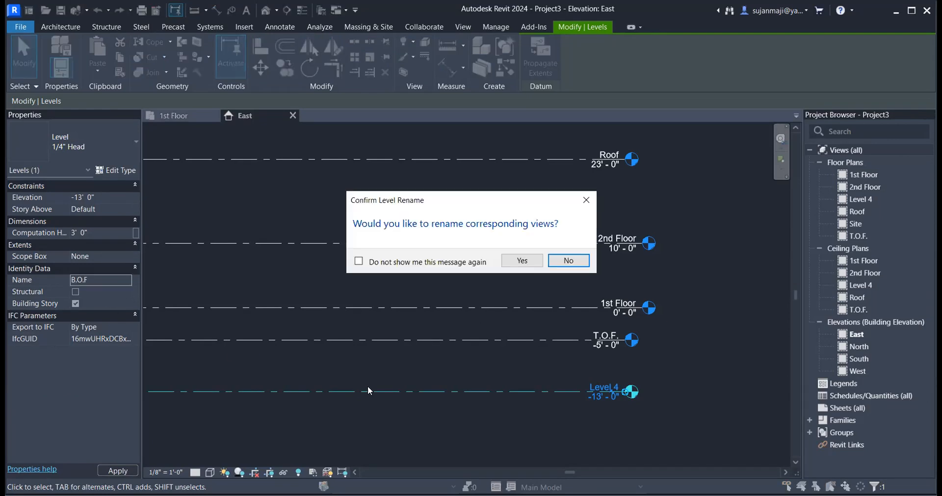
click(521, 260)
click(691, 327)
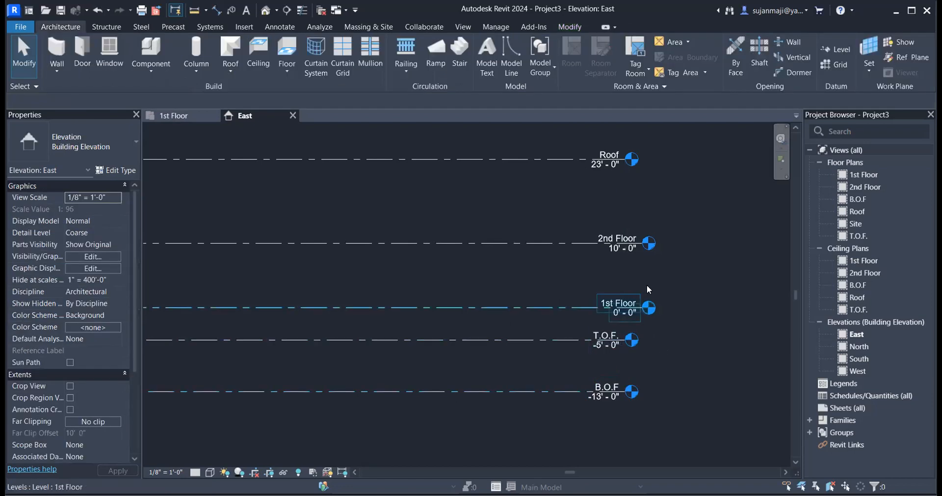
Shorten the right end of the Roof level line and align the 2nd Floor level's right end with it
scroll(676, 256, up, 2)
scroll(462, 247, down, 2)
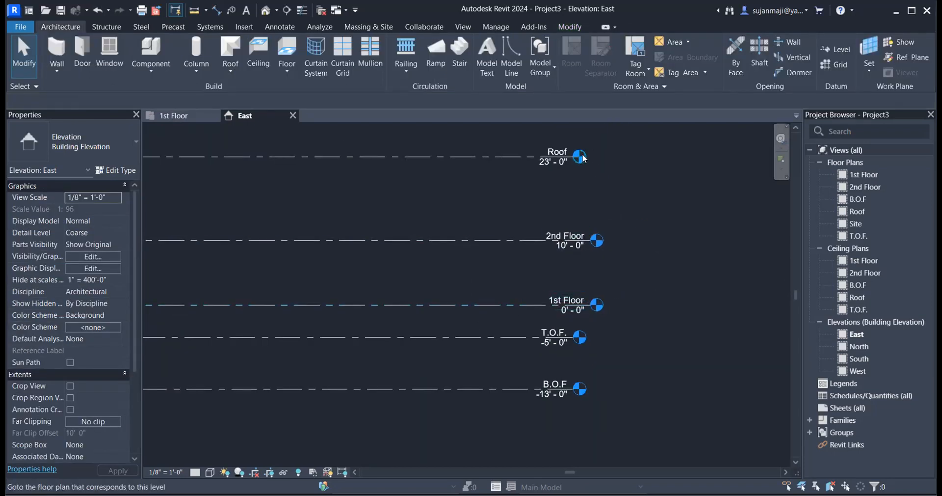
click(516, 156)
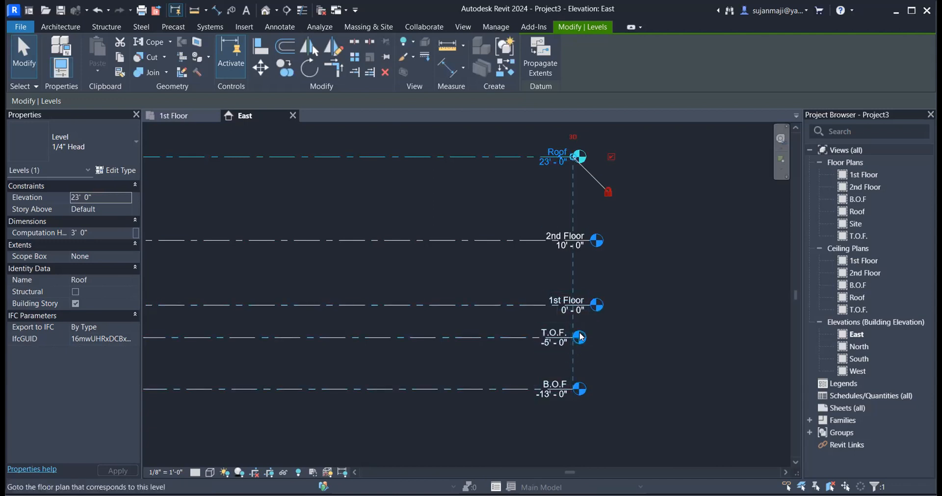
mouse_move(572, 157)
mouse_down()
mouse_move(690, 157)
mouse_move(533, 156)
mouse_up()
click(670, 196)
click(588, 241)
drag(590, 241, 523, 241)
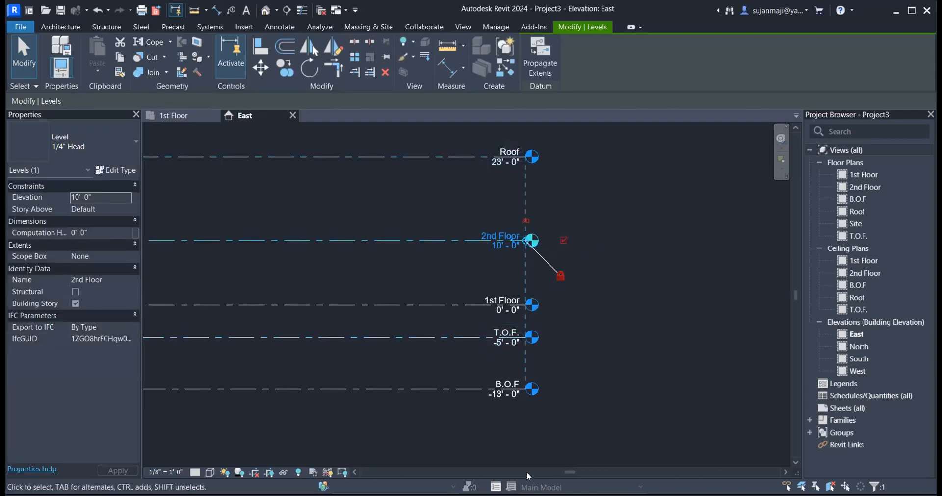
click(551, 213)
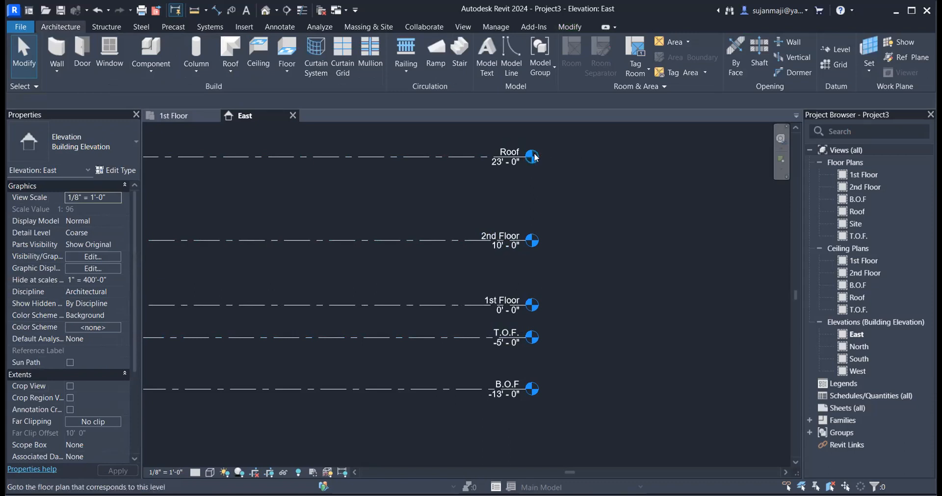
Extend the right ends of all the aligned levels together by stretching the Roof level line outward
click(440, 155)
drag(520, 156, 501, 178)
drag(594, 177, 634, 181)
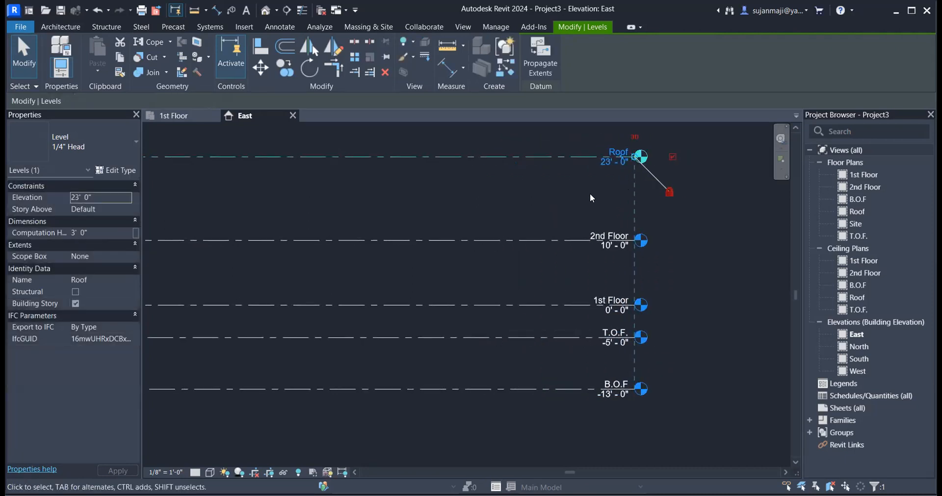
key(Escape)
Align the left ends of the 2nd Floor, 1st Floor, T.O.F. and B.O.F levels with the Roof level's left end
scroll(709, 254, down, 3)
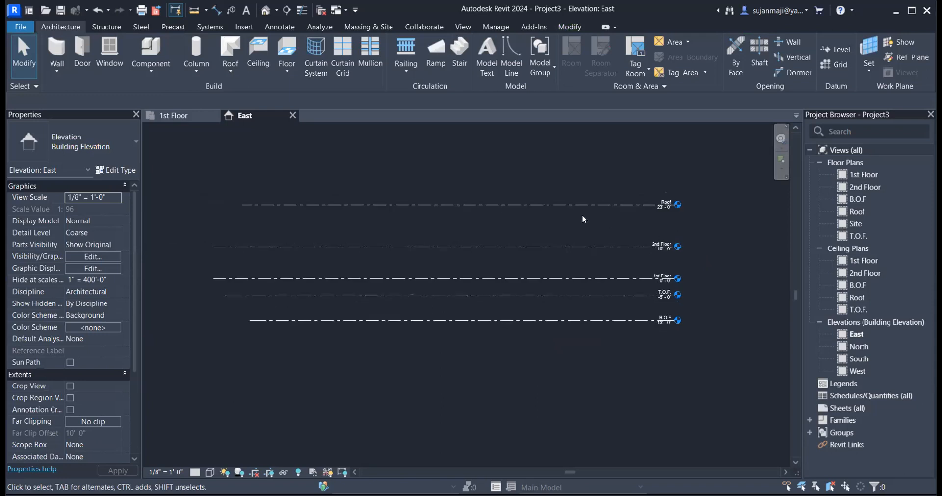
click(261, 205)
click(214, 246)
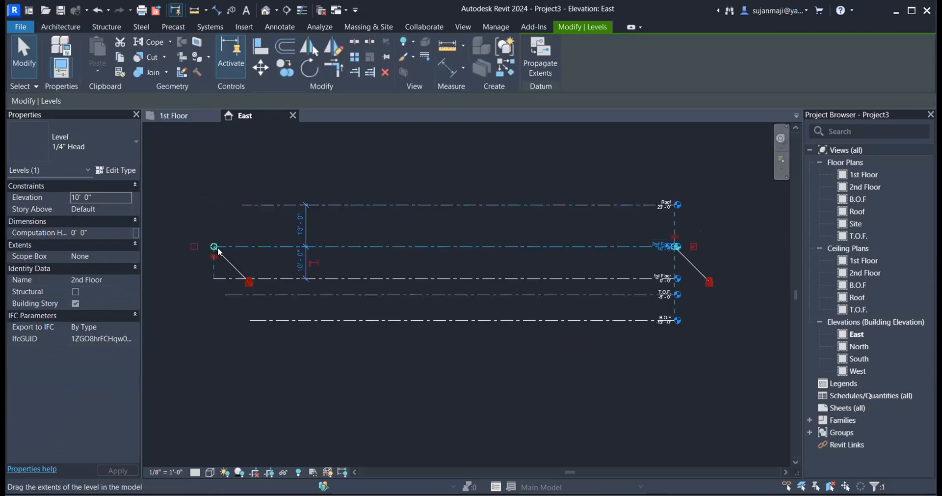
drag(214, 246, 243, 246)
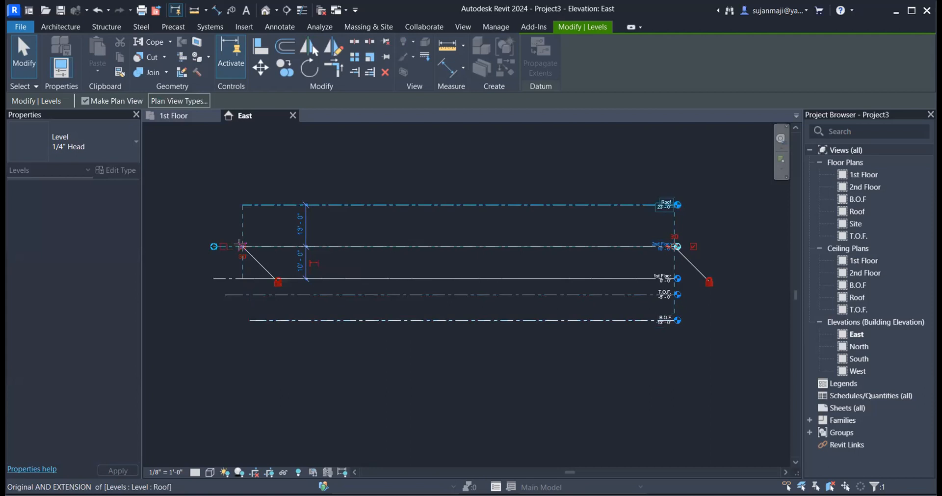
click(226, 295)
mouse_move(225, 295)
mouse_down()
mouse_move(242, 295)
mouse_move(248, 319)
mouse_move(235, 320)
mouse_move(243, 320)
mouse_up()
click(253, 320)
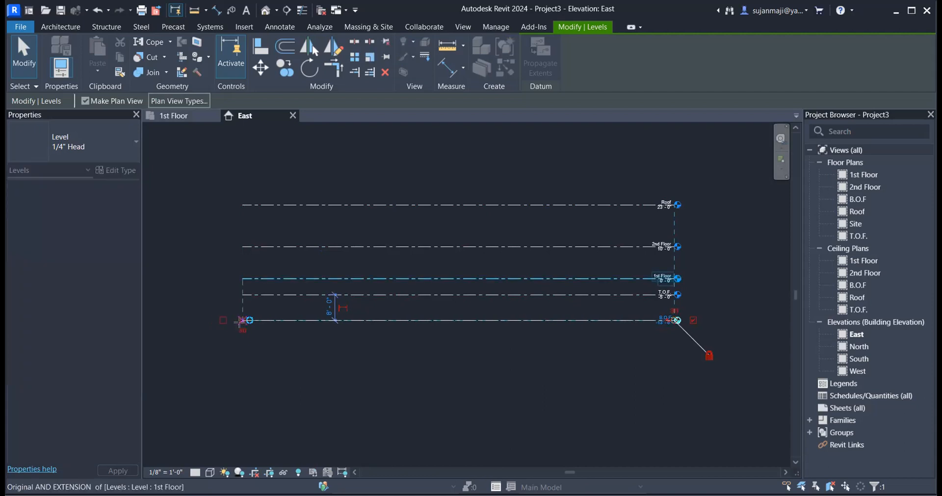
click(251, 361)
Shorten the left ends of all the aligned levels together by pulling the Roof level line inward
click(242, 205)
drag(244, 205, 286, 205)
click(374, 364)
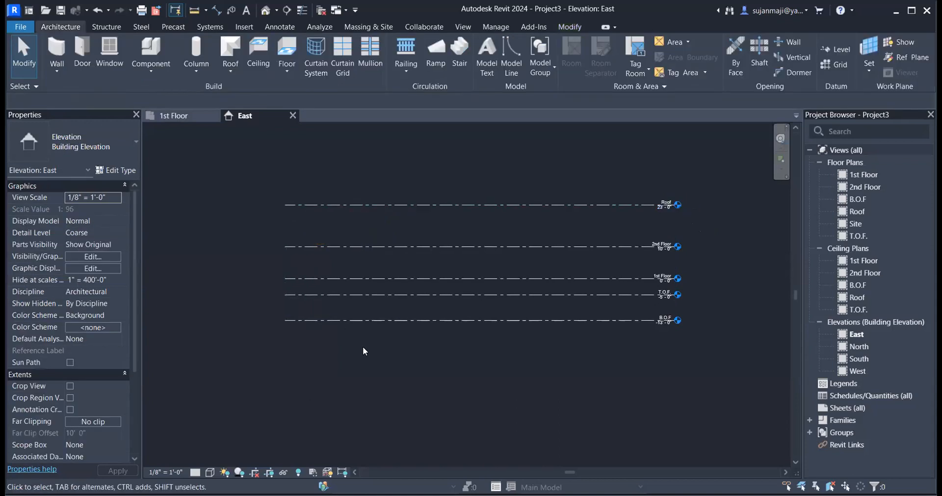
Show the level head at the left end of the Roof level line
click(370, 205)
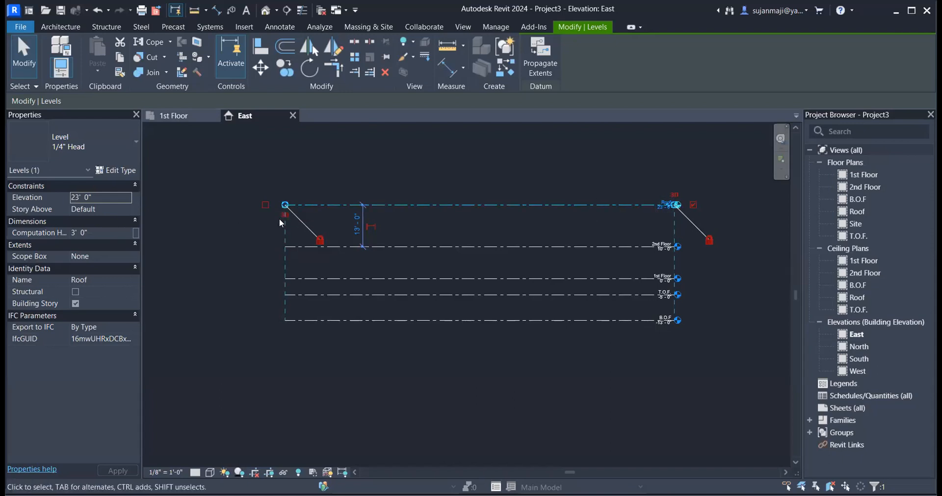
click(266, 206)
scroll(274, 211, up, 2)
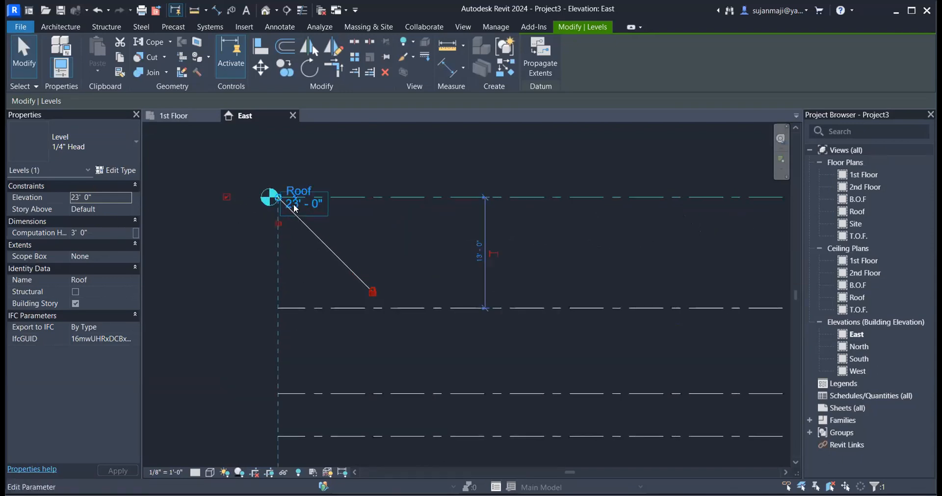
Hide the level head at the right end of the Roof level line
scroll(277, 215, down, 2)
scroll(643, 208, up, 3)
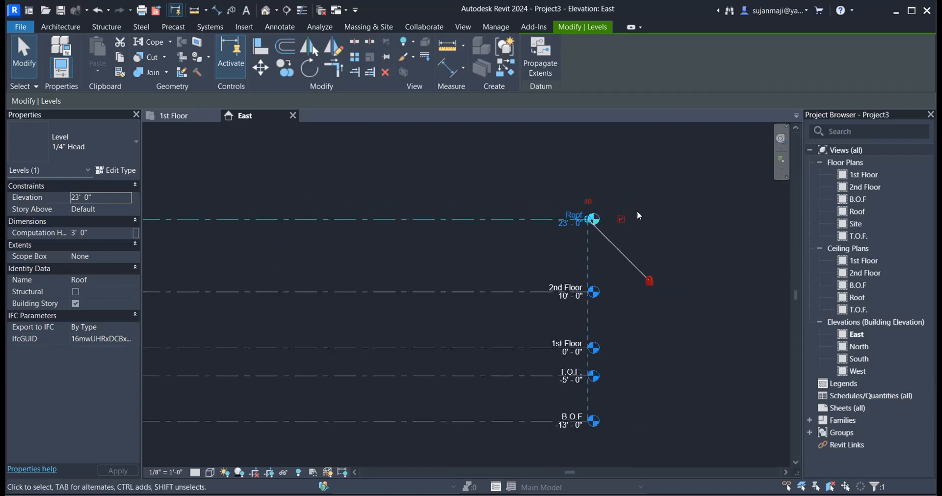
scroll(705, 235, down, 2)
click(264, 183)
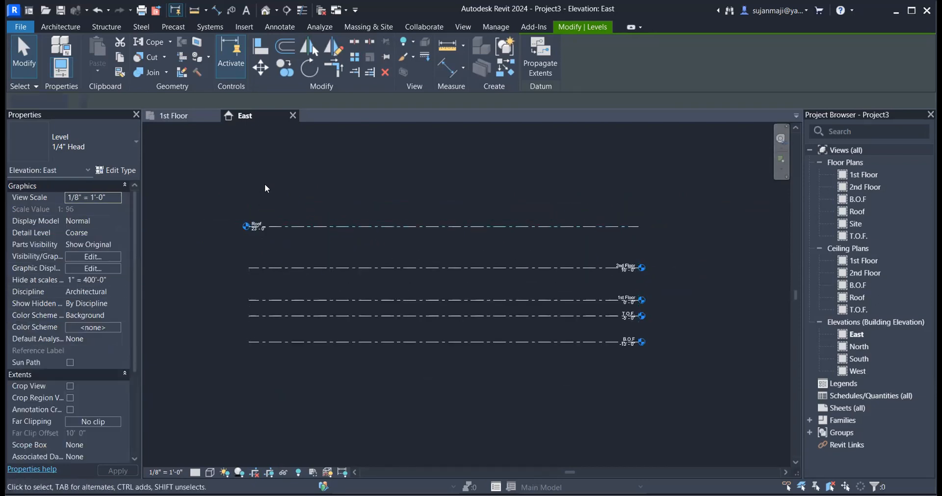
scroll(241, 237, up, 2)
scroll(204, 232, down, 2)
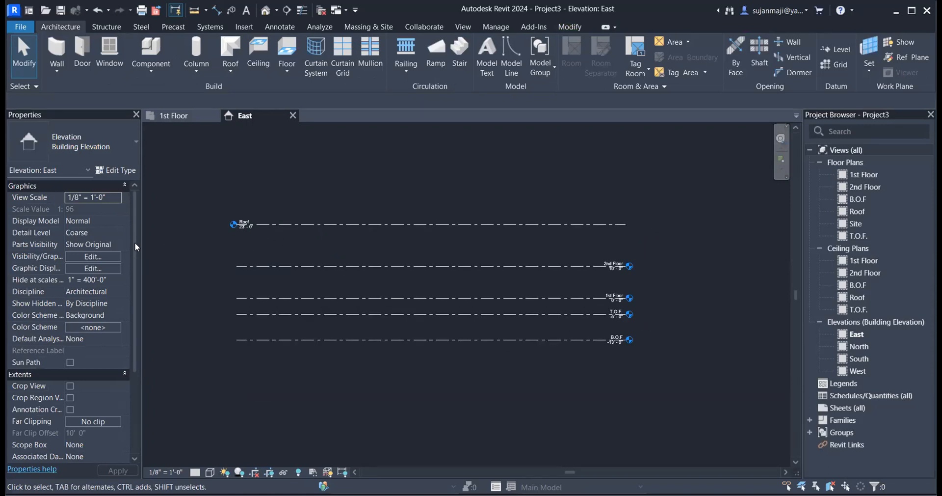
Show the Roof level's head at the right end of its line and hide the one at the left end
click(340, 267)
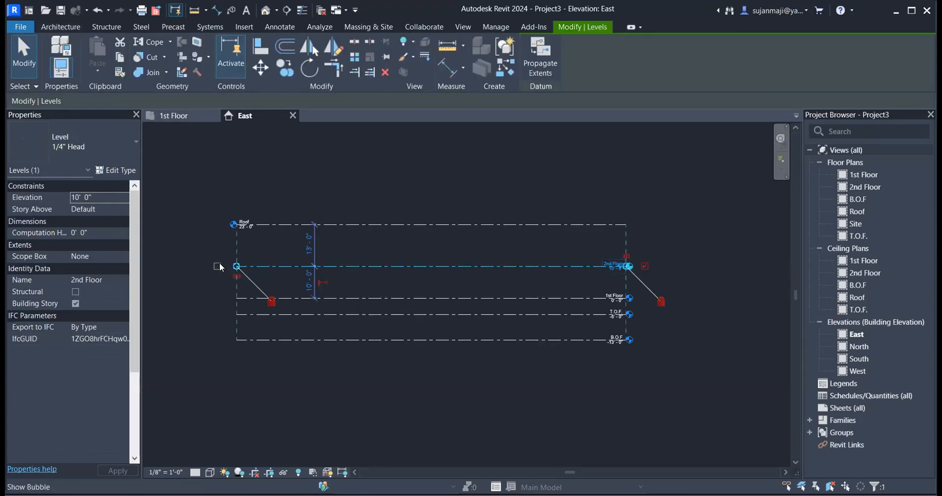
click(589, 224)
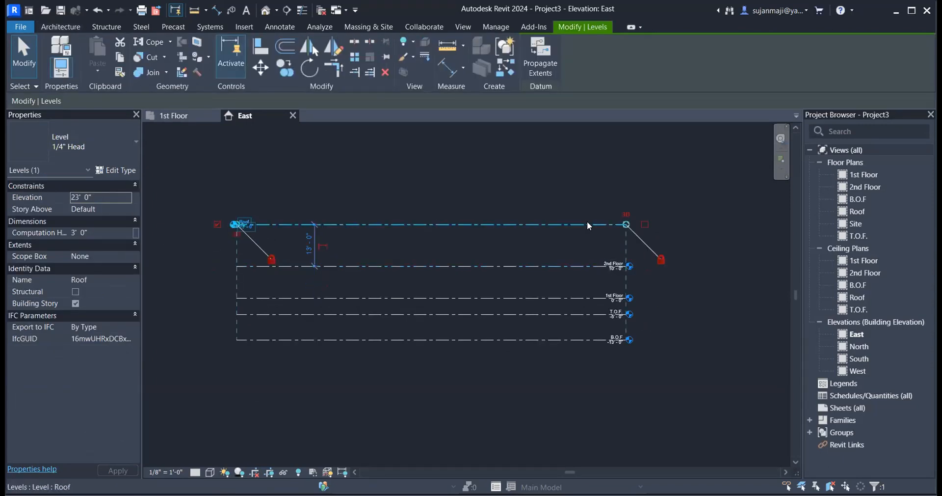
click(645, 224)
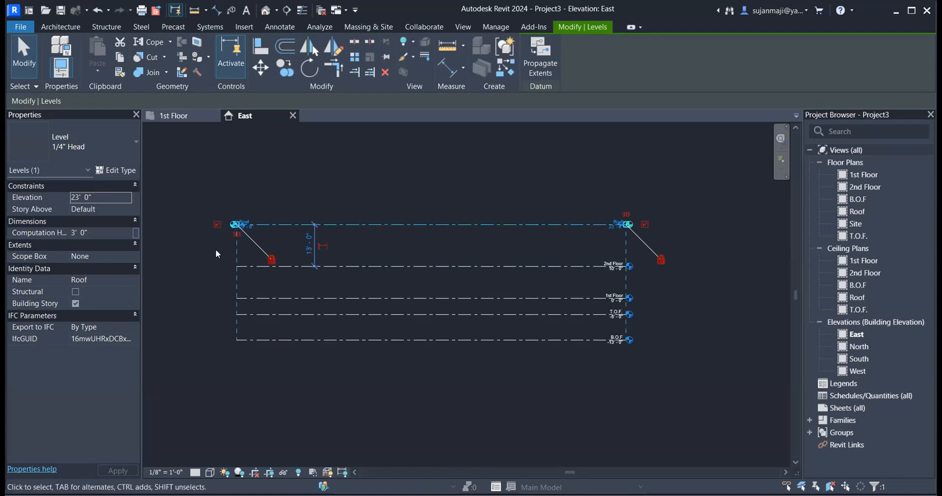
click(217, 224)
click(380, 193)
scroll(638, 278, up, 2)
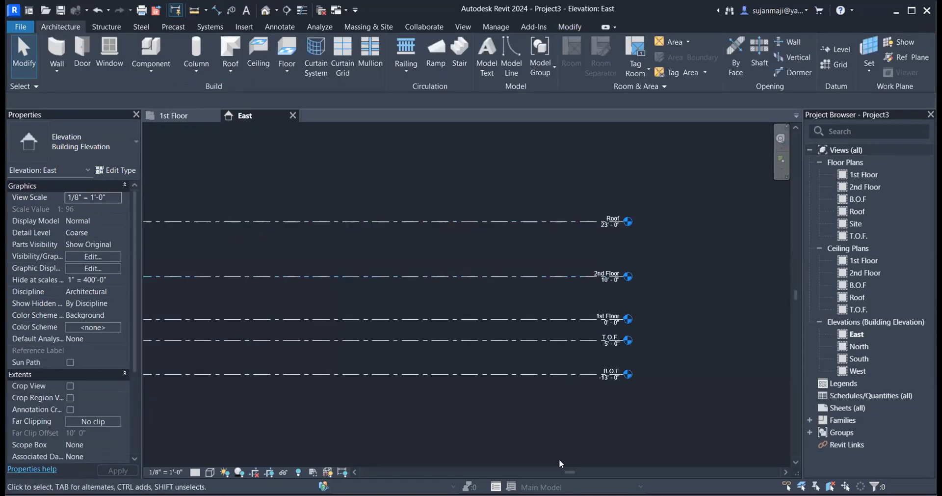
Set the distance between the Roof level and the 2nd Floor level to 10'
scroll(570, 354, up, 3)
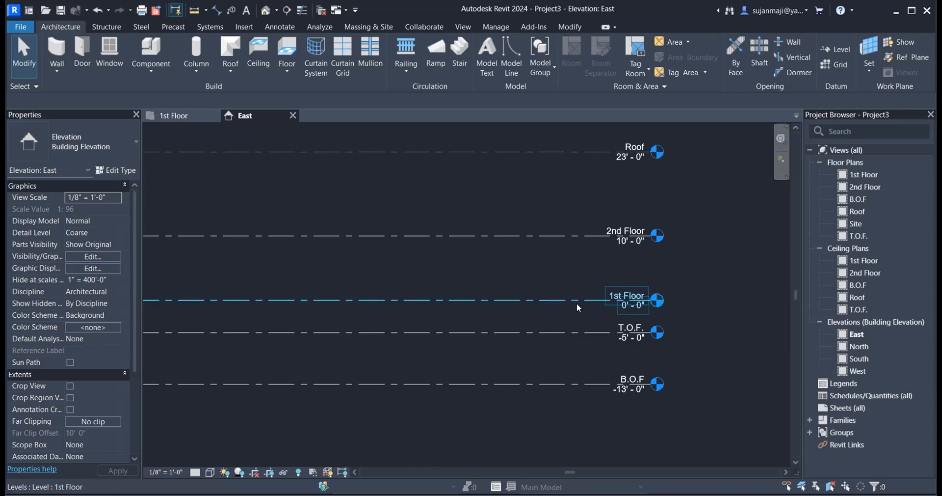
click(553, 149)
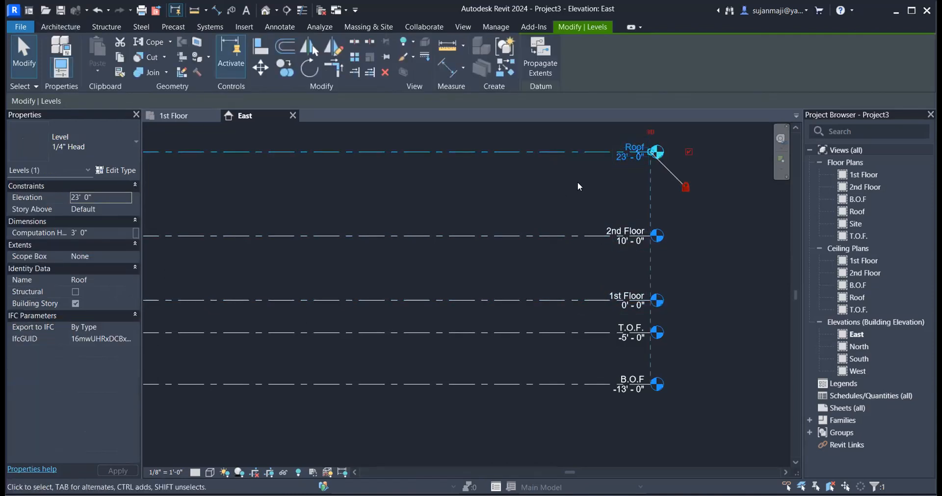
click(564, 200)
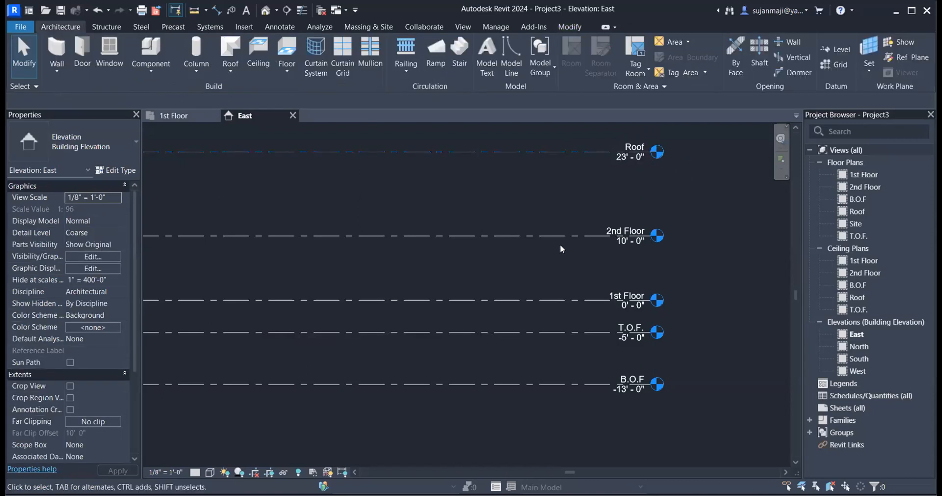
scroll(560, 244, down, 2)
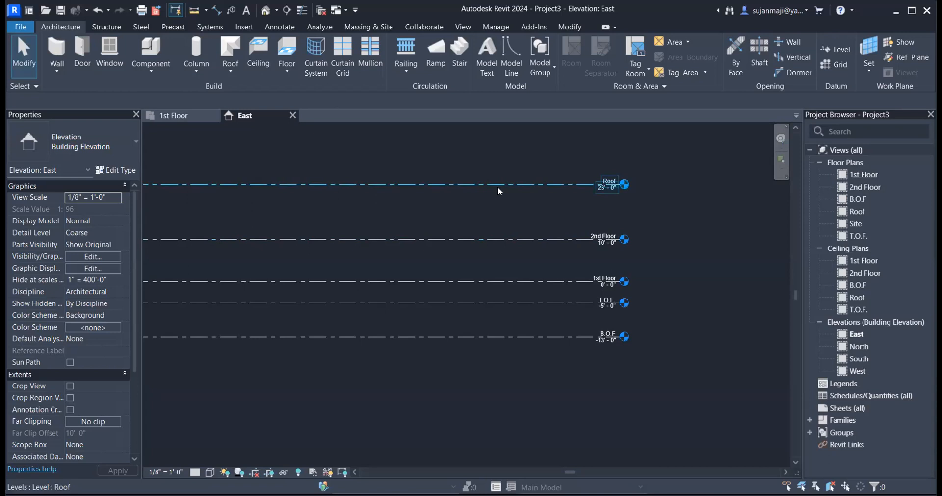
click(428, 184)
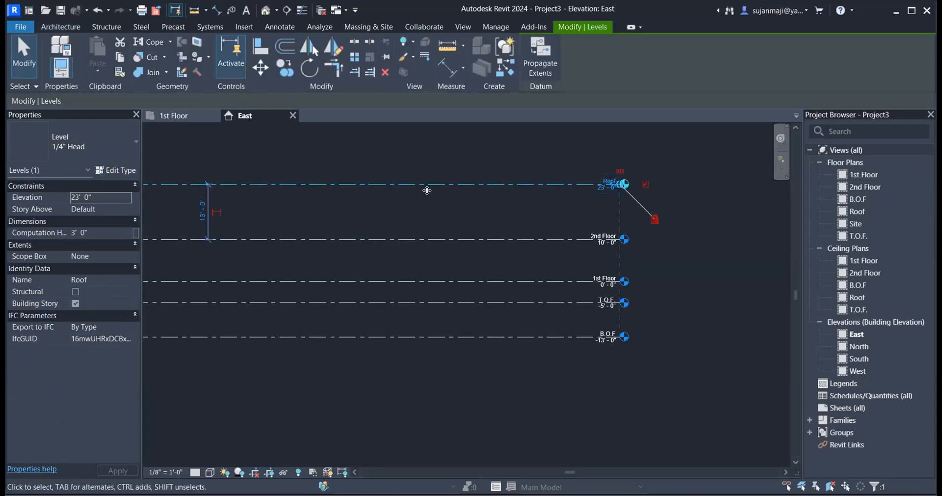
click(198, 220)
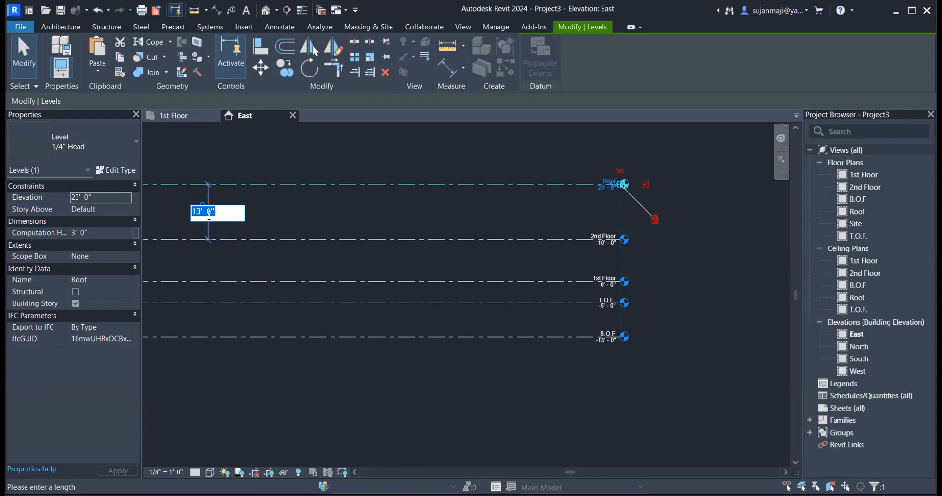
text(10')
key(Return)
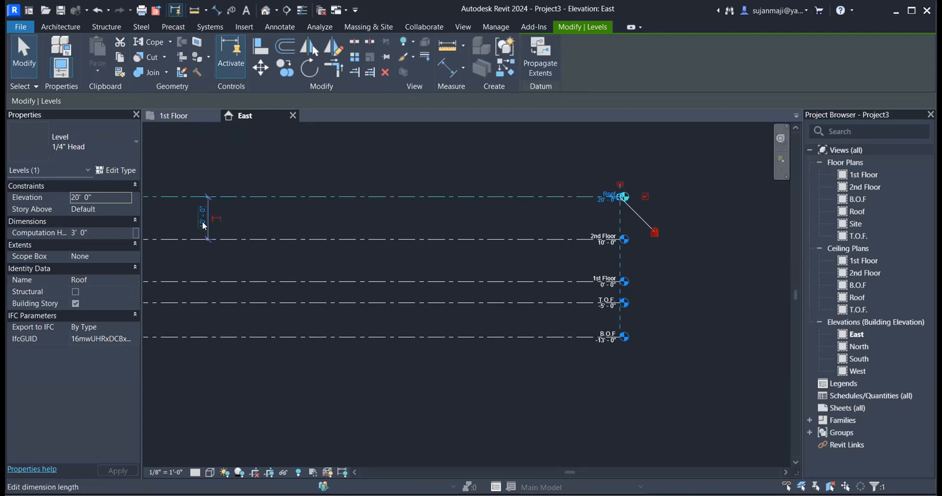
click(248, 160)
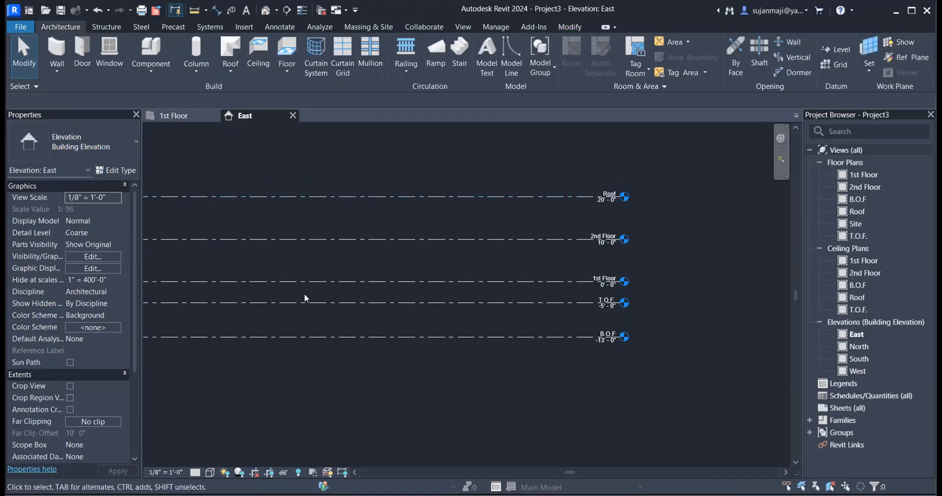
Set the distance between the B.O.F level and the T.O.F. level above it to 1' 6"
click(346, 302)
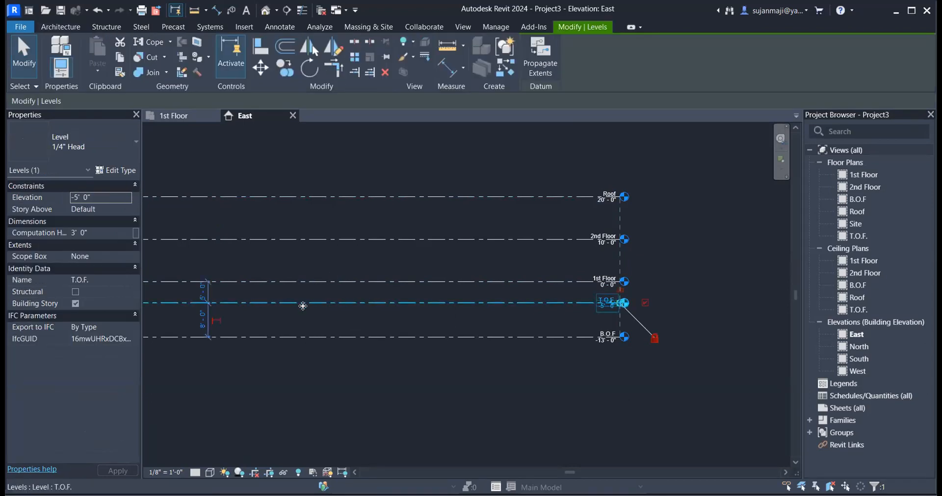
click(317, 334)
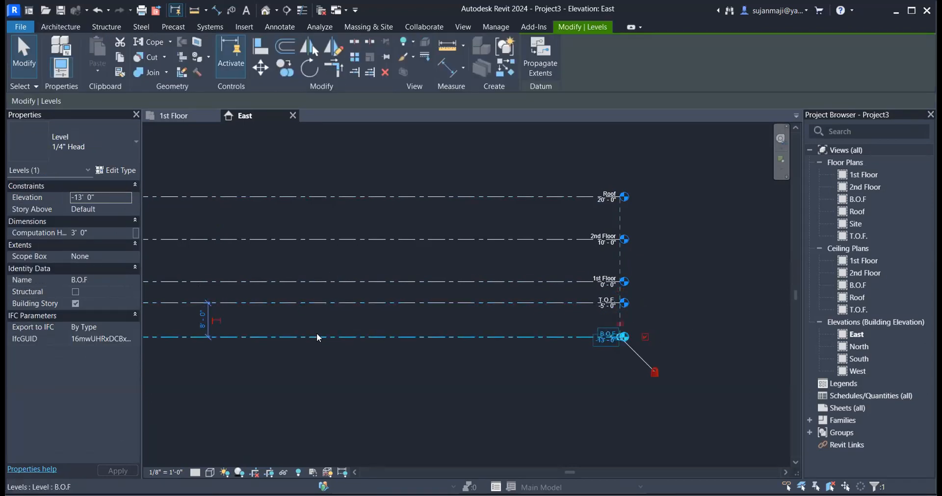
click(201, 322)
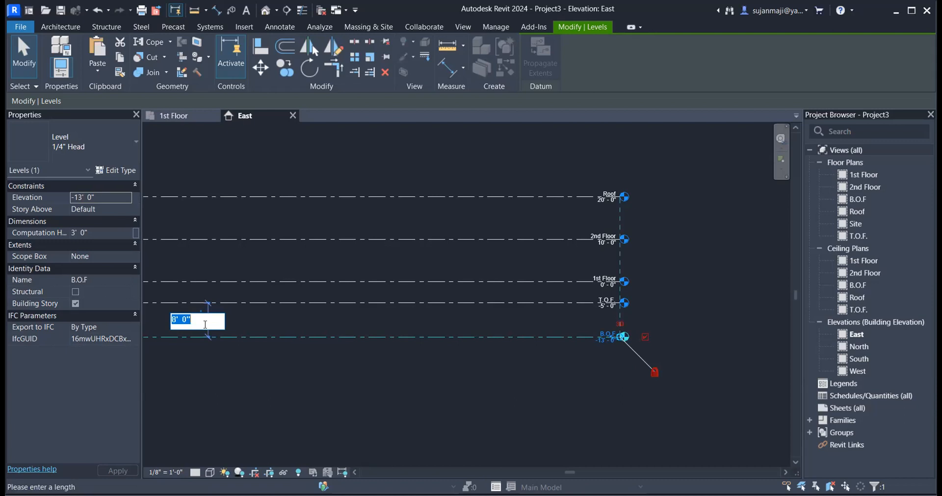
text(1 6)
key(BackSpace)
text(5)
key(Return)
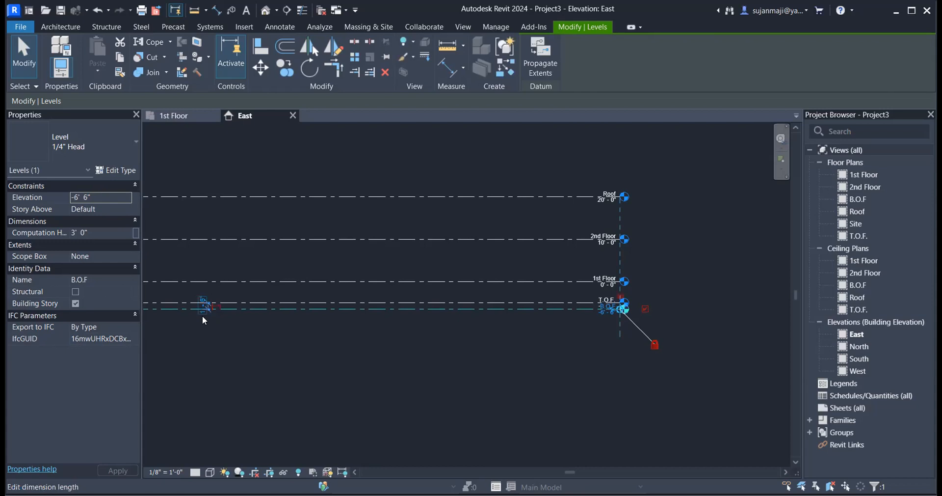
scroll(202, 304, up, 5)
click(264, 354)
scroll(253, 294, down, 3)
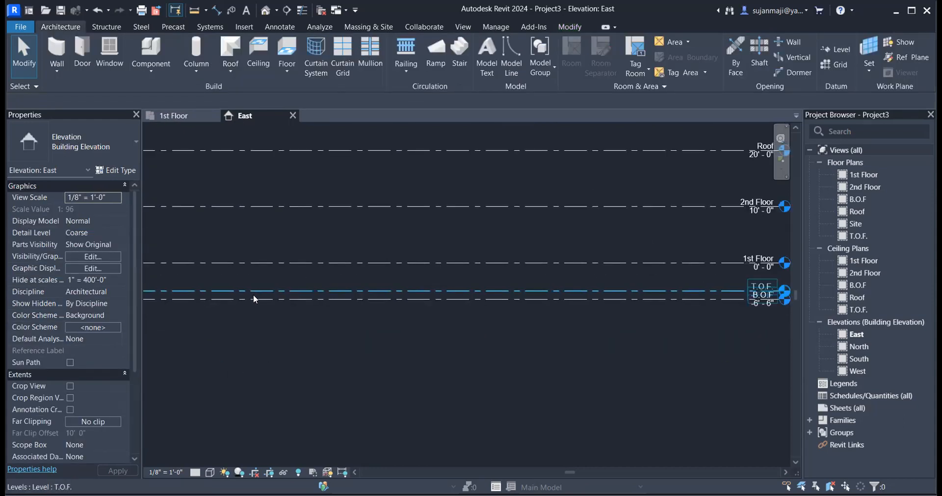
Add an elbow at the right end of the T.O.F. level line and raise its head between the 1st Floor and B.O.F heads
scroll(654, 310, up, 4)
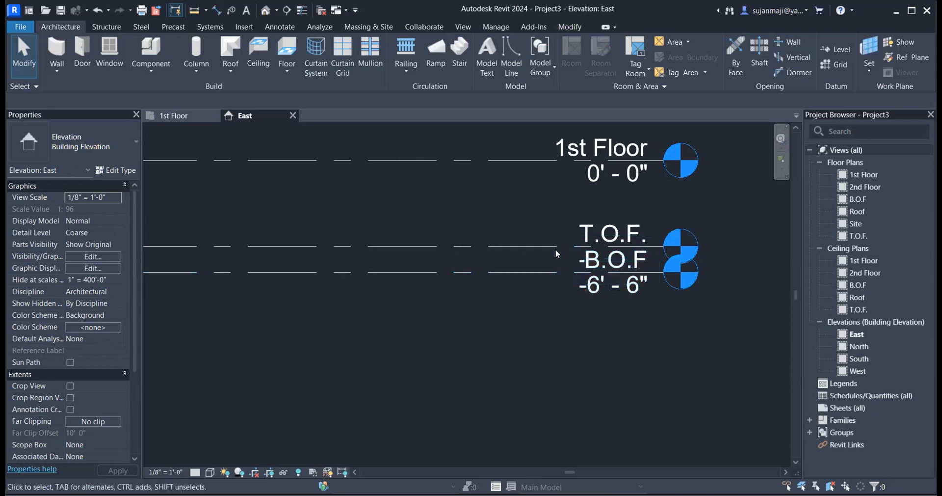
scroll(585, 334, down, 3)
scroll(612, 327, up, 2)
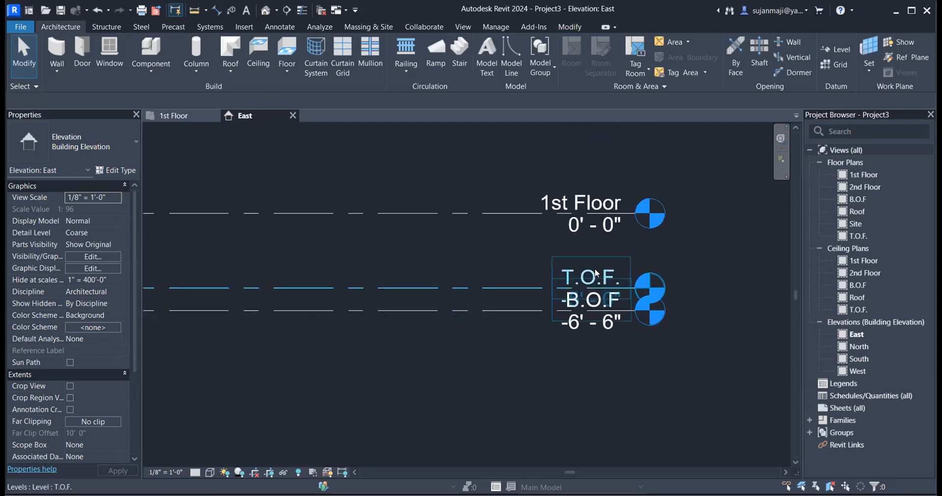
scroll(592, 351, down, 1)
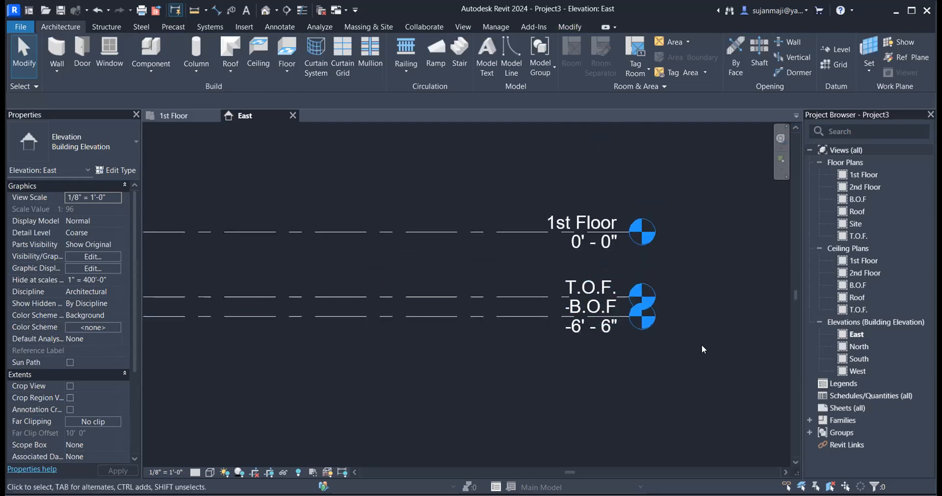
click(525, 297)
scroll(525, 293, up, 3)
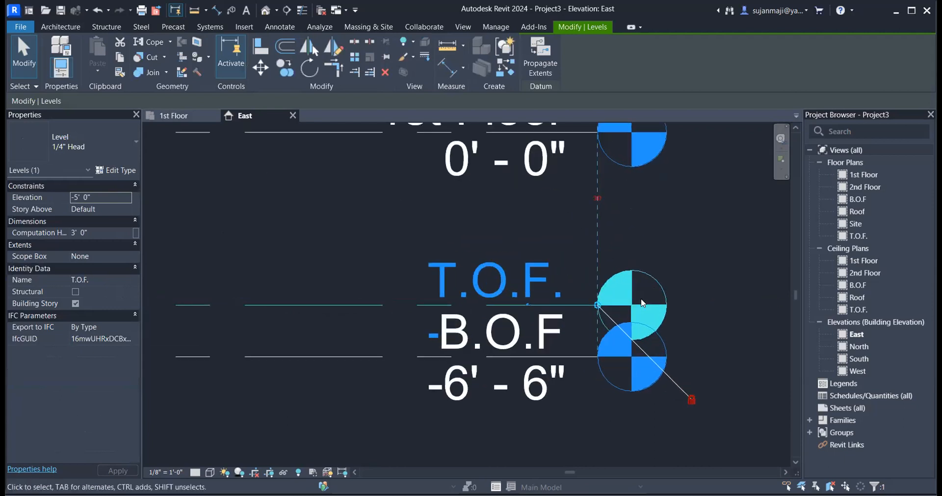
click(528, 303)
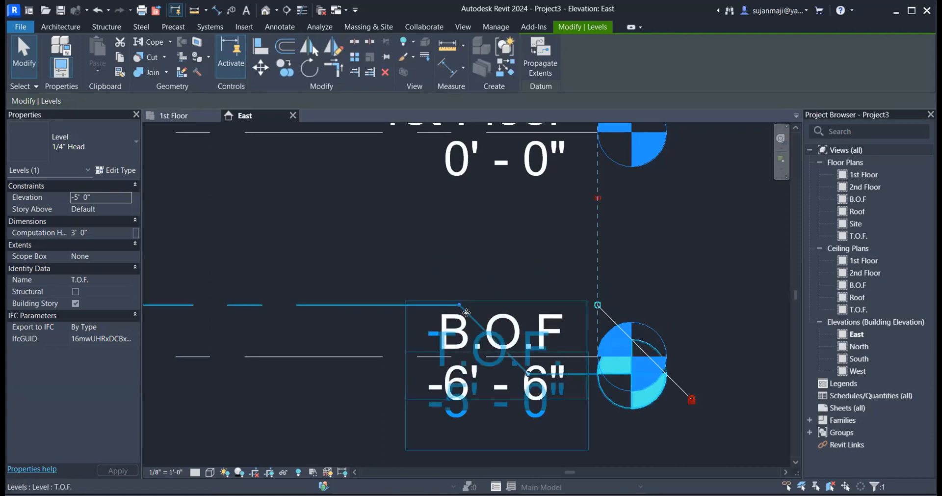
drag(460, 306, 343, 313)
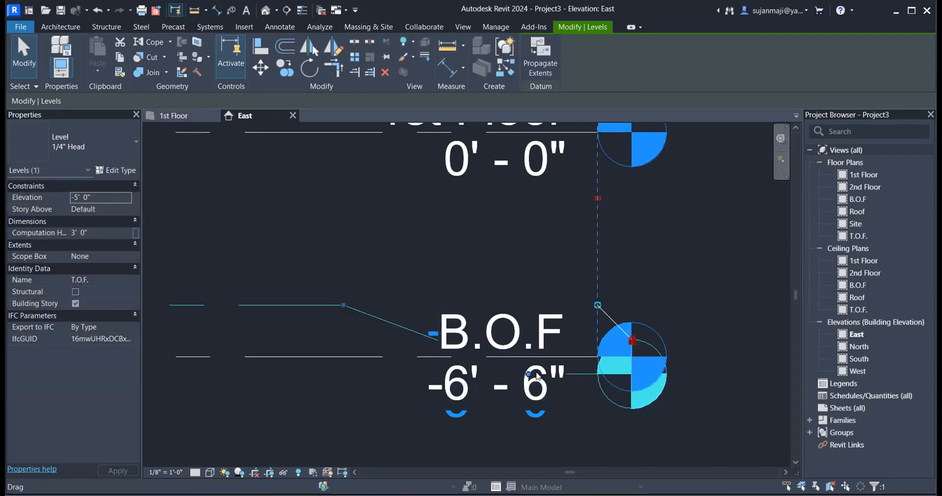
drag(528, 377, 500, 240)
scroll(514, 267, down, 1)
drag(384, 295, 413, 296)
click(445, 402)
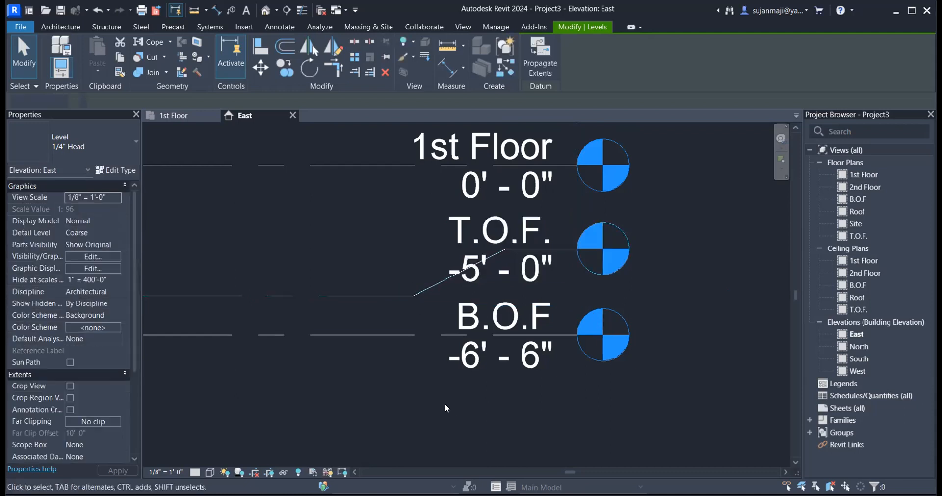
Undo the elbow on the T.O.F. level line and the adjustments of its bend points
scroll(634, 346, down, 3)
scroll(605, 382, down, 1)
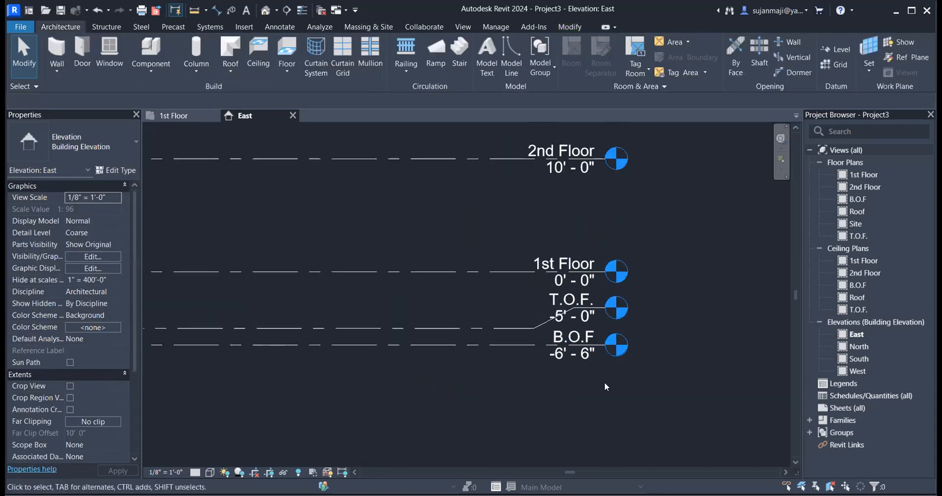
scroll(569, 355, up, 1)
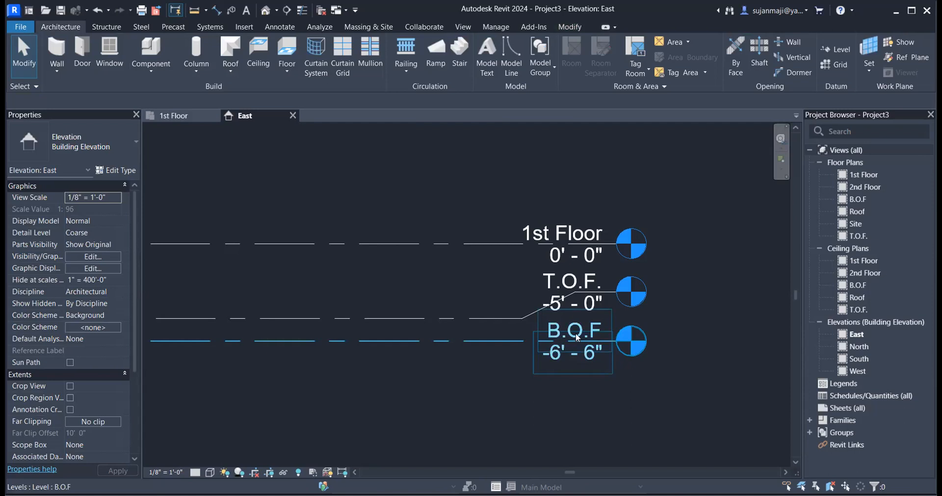
scroll(620, 369, down, 1)
scroll(590, 359, up, 1)
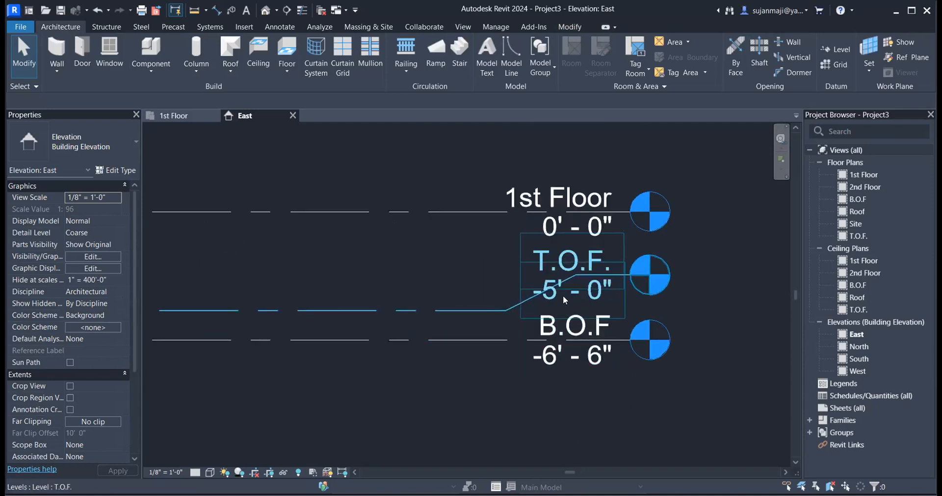
scroll(562, 344, up, 1)
scroll(514, 268, up, 1)
key(ctrl+z)
key(ctrl+z)
key(ctrl+z)
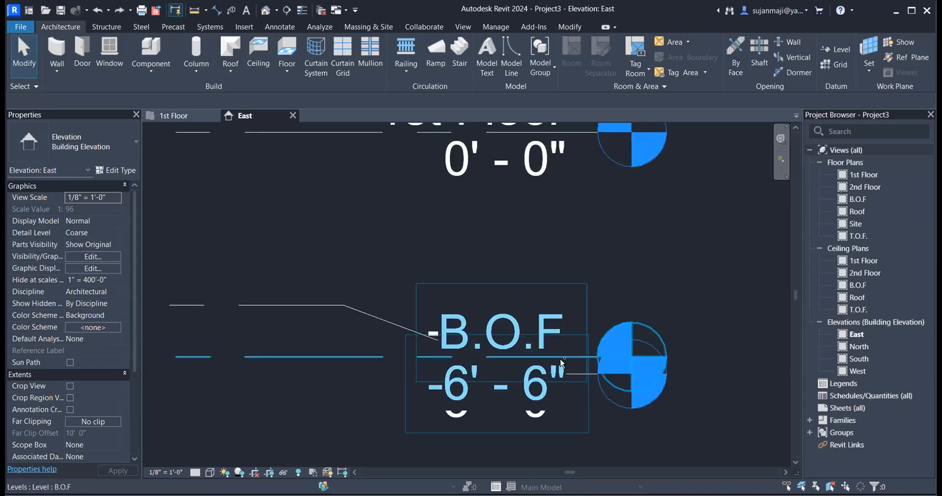
Add an elbow at the right end of the B.O.F level line and move both bend points left, keeping its head below T.O.F
click(299, 355)
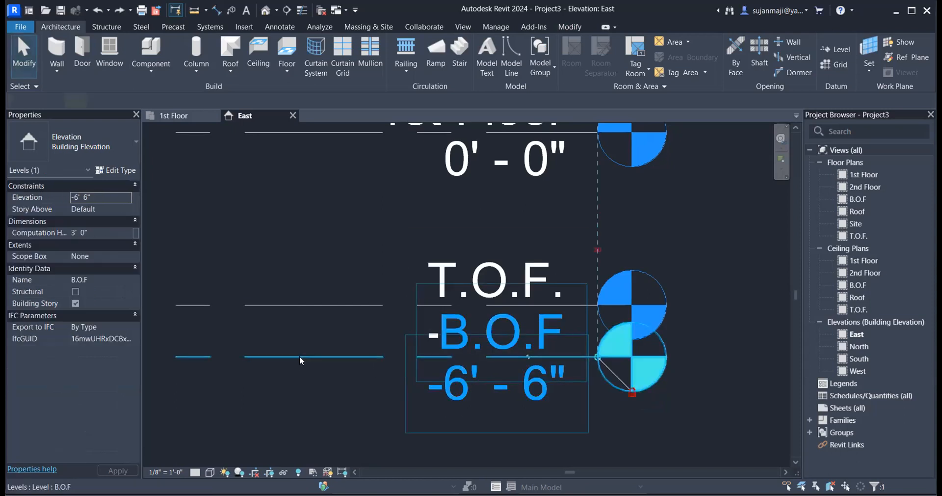
click(526, 355)
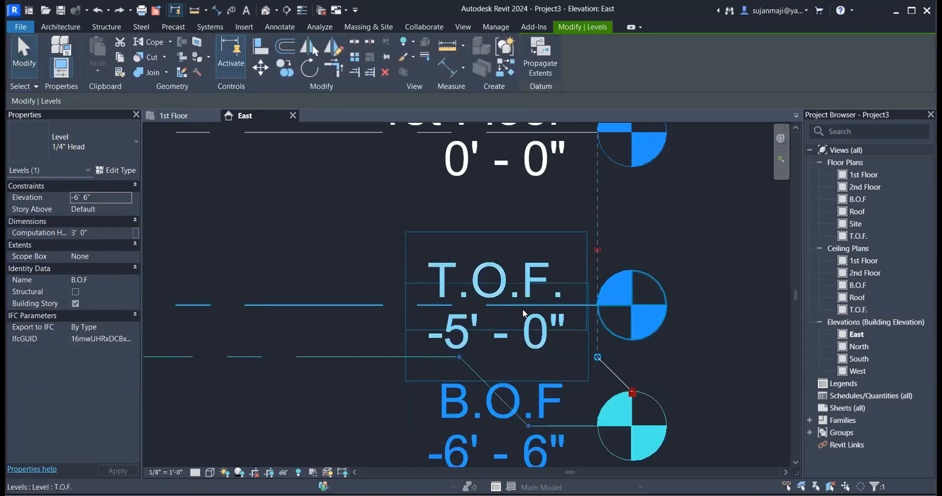
scroll(523, 308, down, 1)
drag(467, 350, 365, 352)
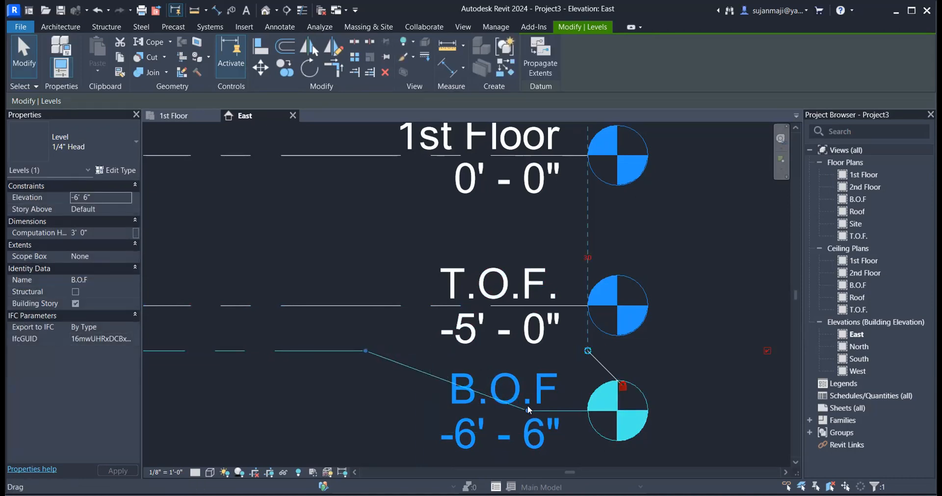
drag(525, 411, 433, 411)
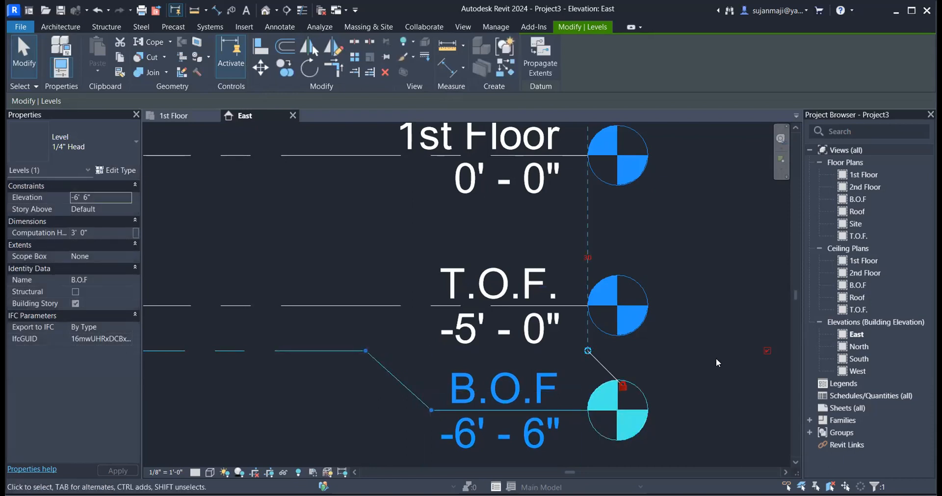
click(717, 358)
scroll(728, 354, down, 2)
scroll(685, 422, down, 5)
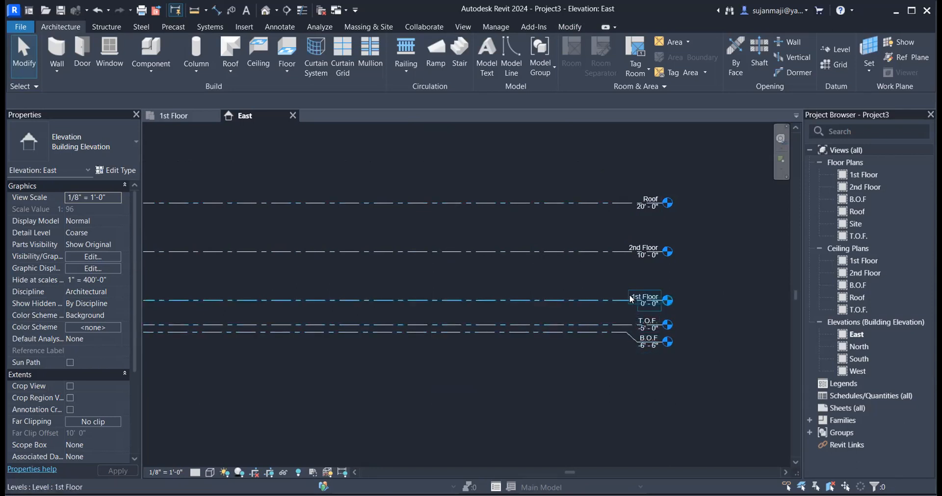
scroll(650, 261, down, 3)
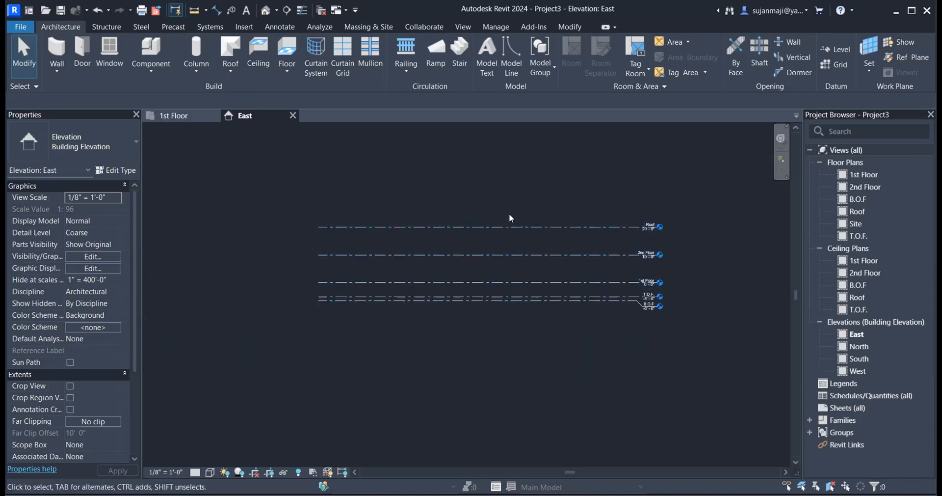
Unlock the left end of the Roof level line, shorten that line on its own, and align its end back with the other levels
click(552, 227)
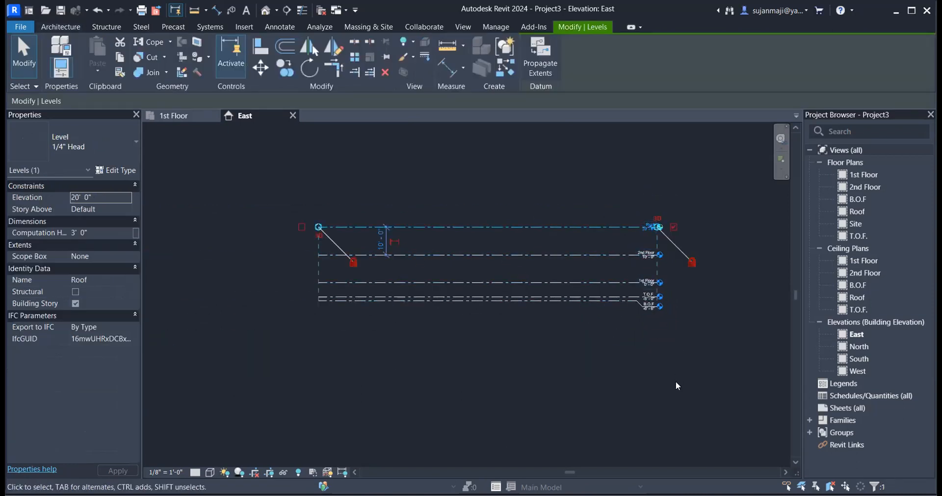
scroll(641, 187, up, 4)
scroll(641, 247, down, 3)
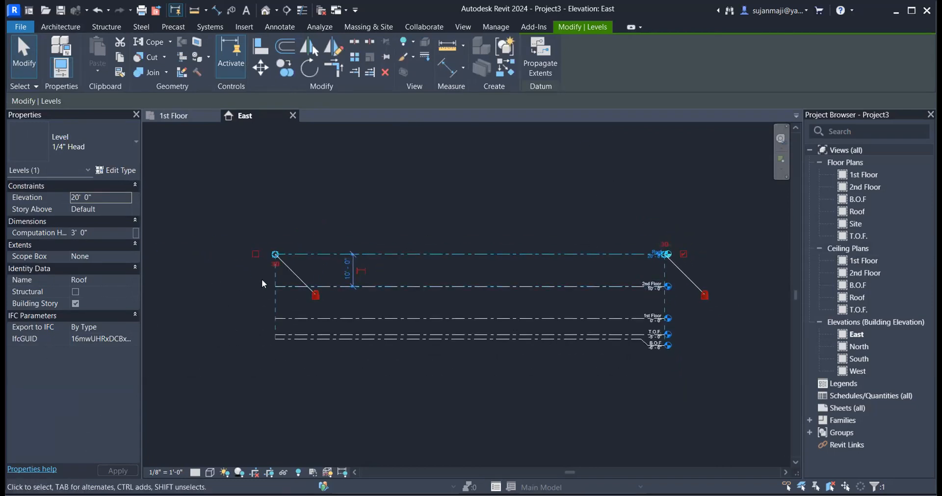
mouse_move(275, 254)
mouse_down()
mouse_move(302, 253)
mouse_move(275, 254)
mouse_up()
click(345, 228)
click(298, 254)
click(316, 273)
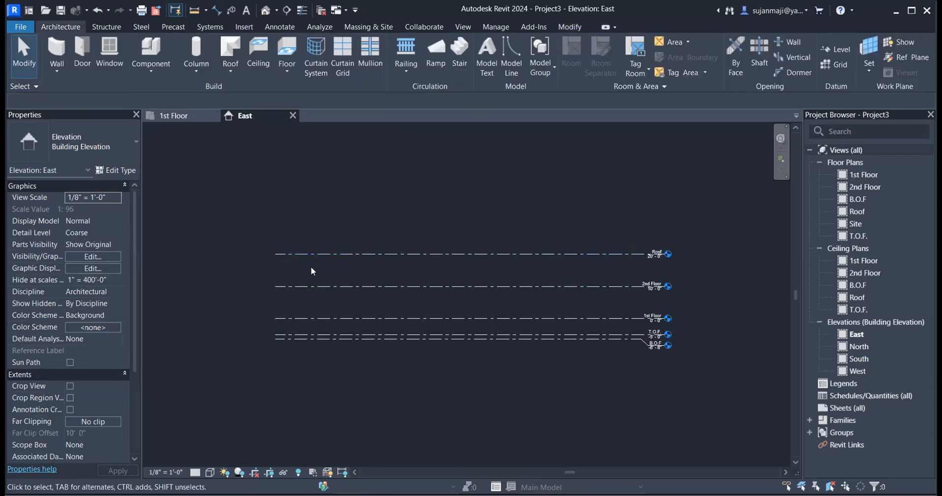
click(306, 254)
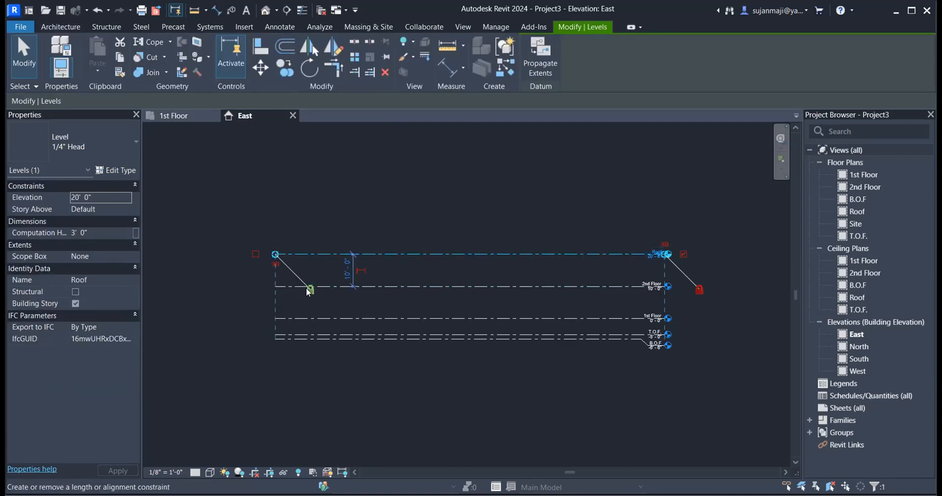
drag(277, 254, 311, 248)
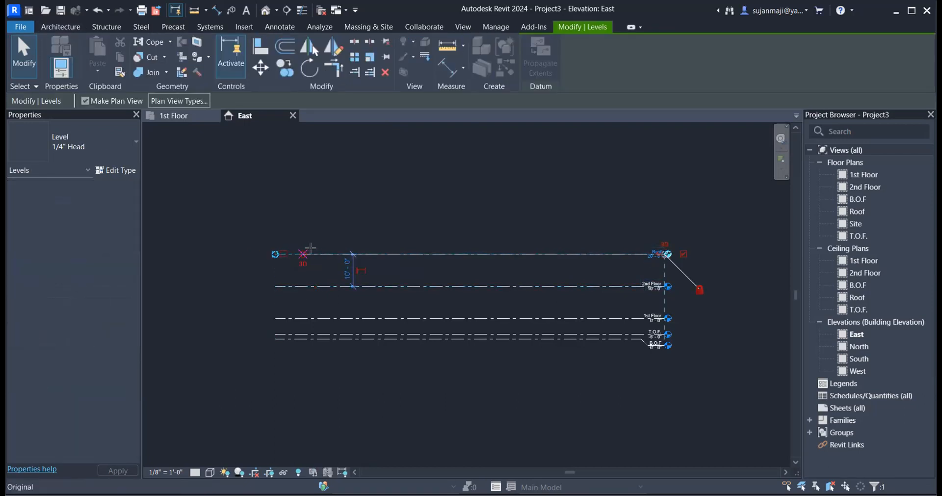
mouse_move(375, 242)
mouse_down()
mouse_move(481, 243)
mouse_move(273, 268)
mouse_up()
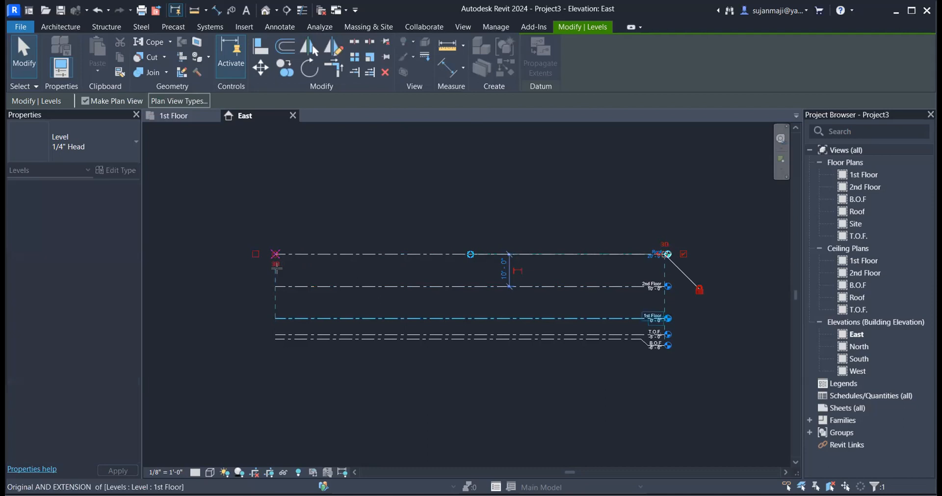
click(282, 227)
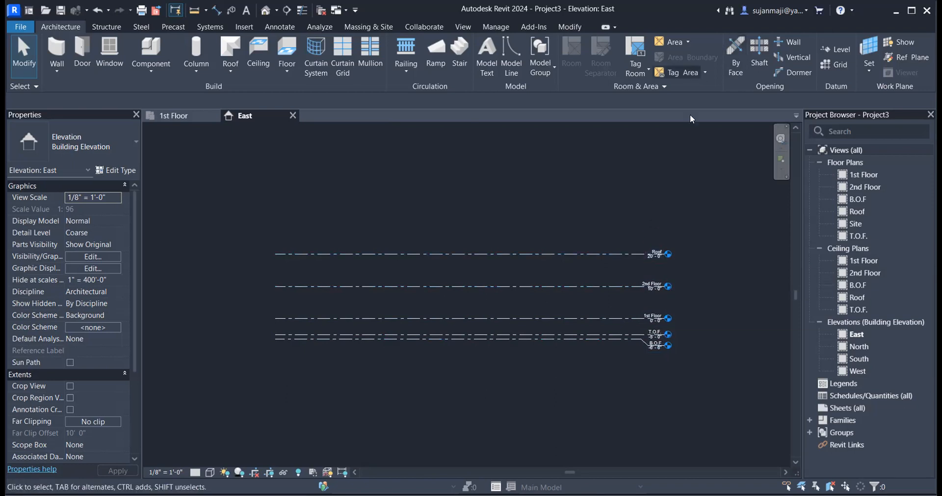
Copy the Roof level straight up to place a new level at an elevation of about 33' 6"
click(606, 252)
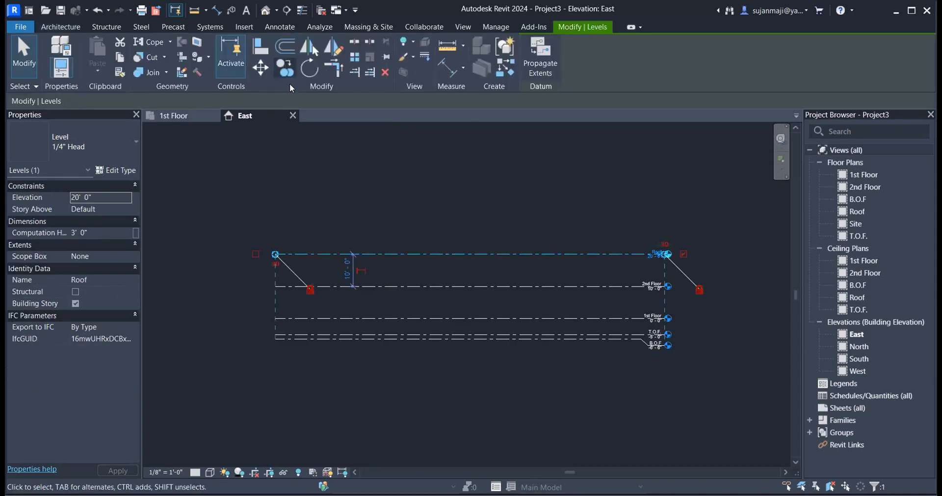
click(285, 69)
click(581, 254)
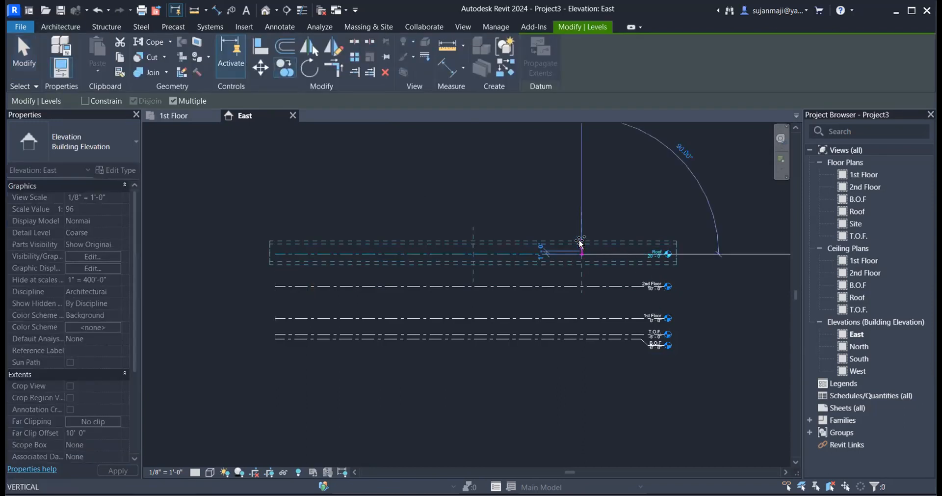
click(580, 211)
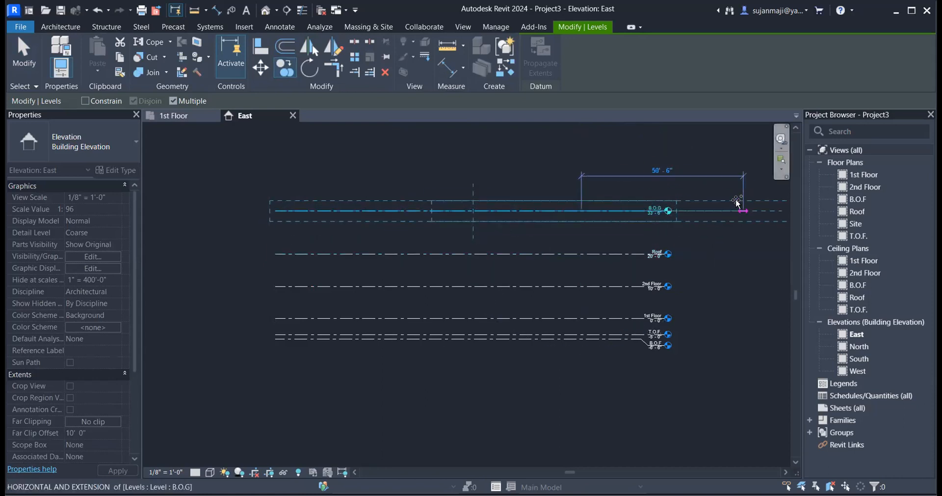
scroll(737, 201, up, 3)
key(Escape)
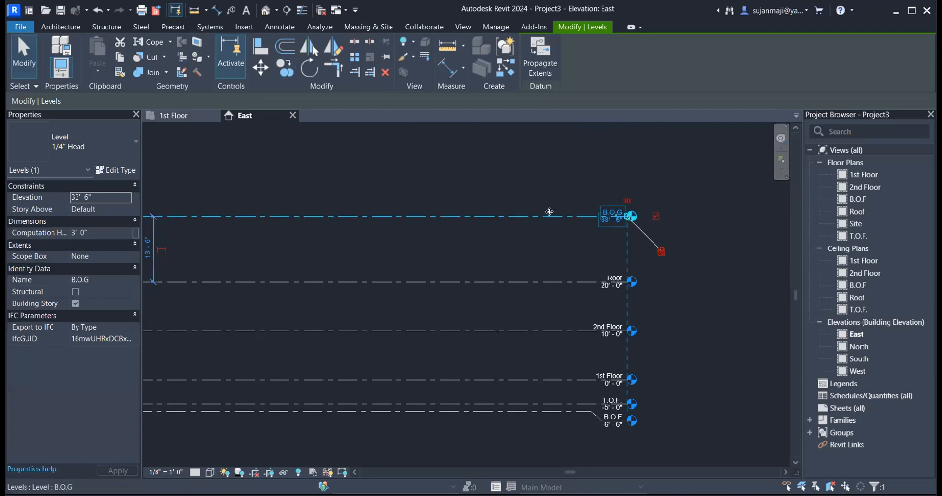
Delete the copied level above the Roof and fit the remaining levels in the view
key(Delete)
key(z)
key(f)
click(578, 253)
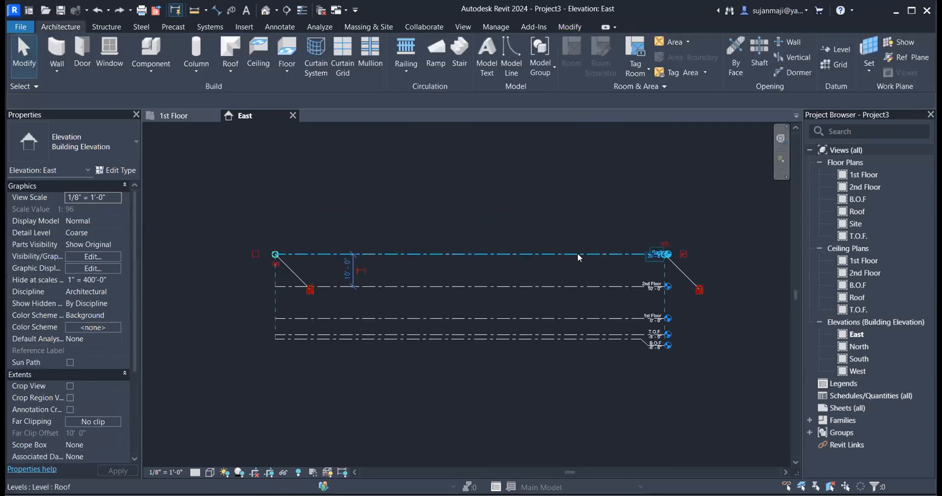
right_click(578, 253)
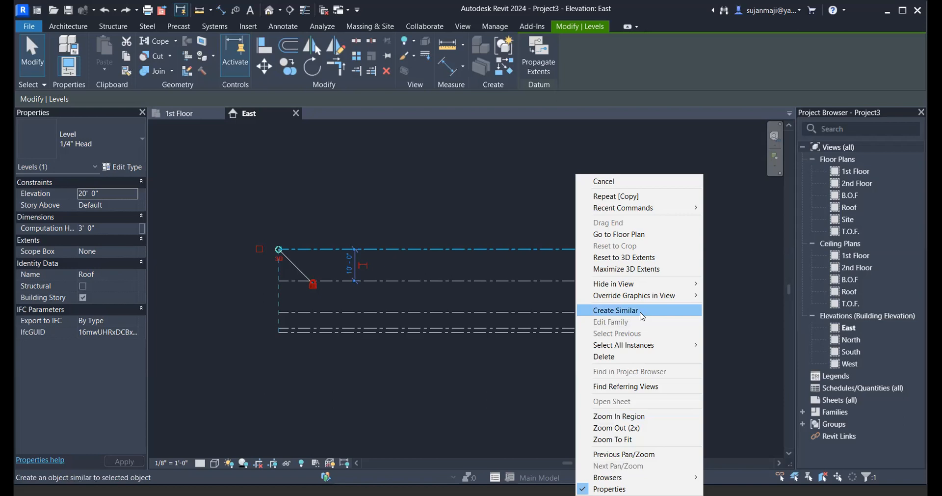
key(Escape)
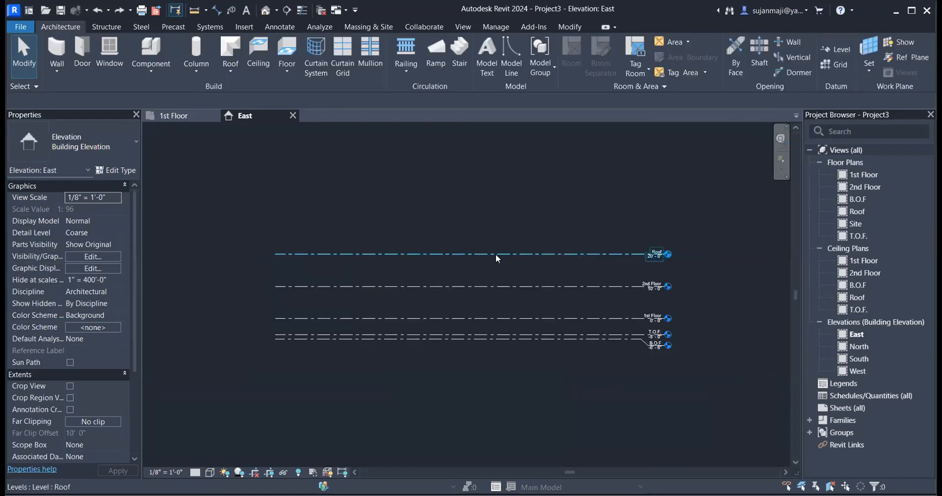
Use Create Similar on the Roof level to draw a level about 11' above it, with Make Plan View turned off
click(498, 249)
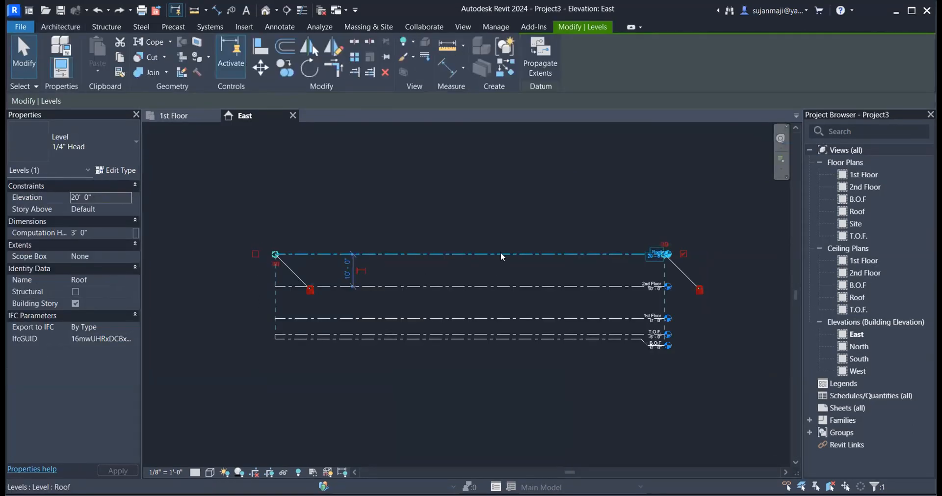
right_click(501, 252)
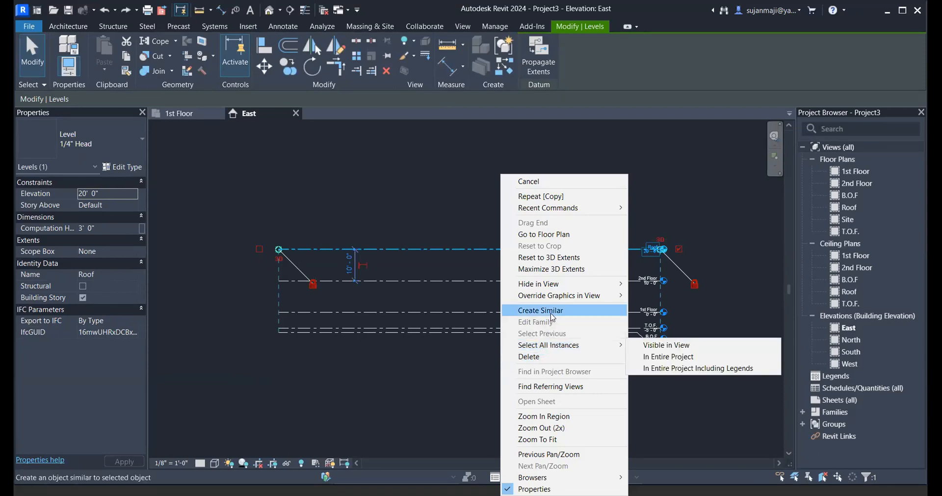
click(552, 313)
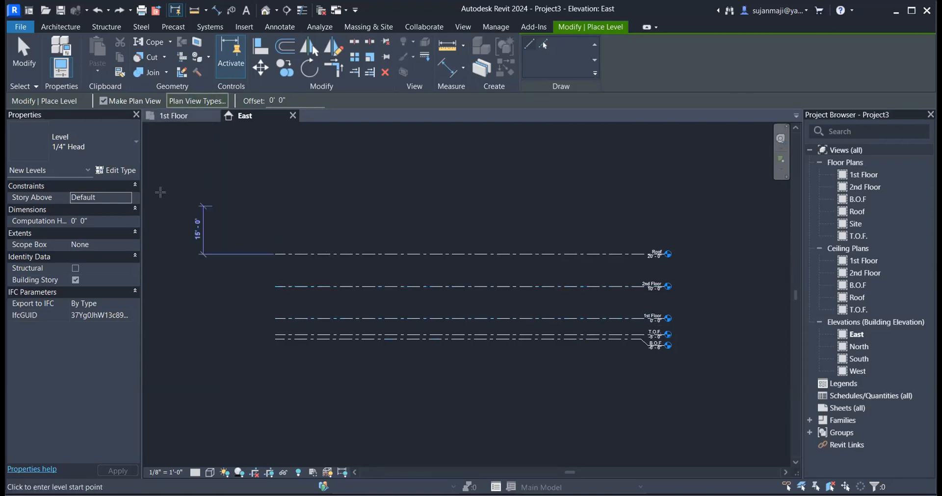
click(104, 101)
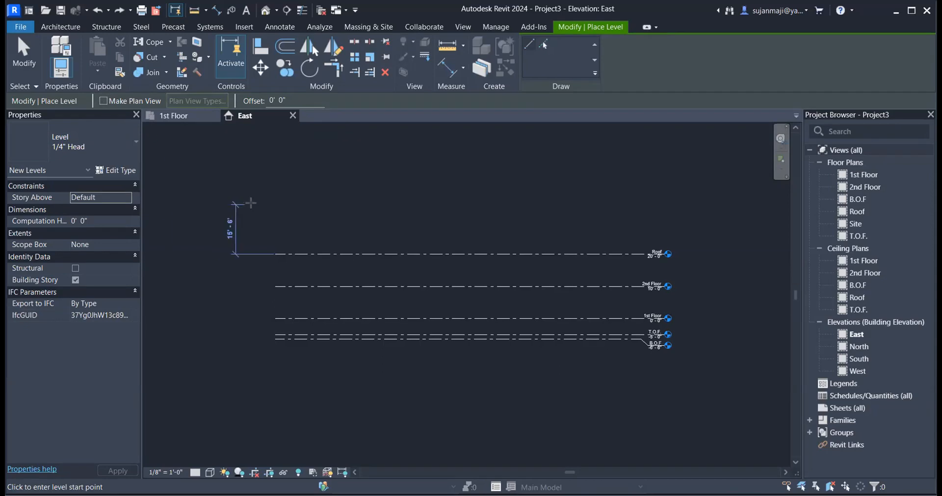
click(287, 218)
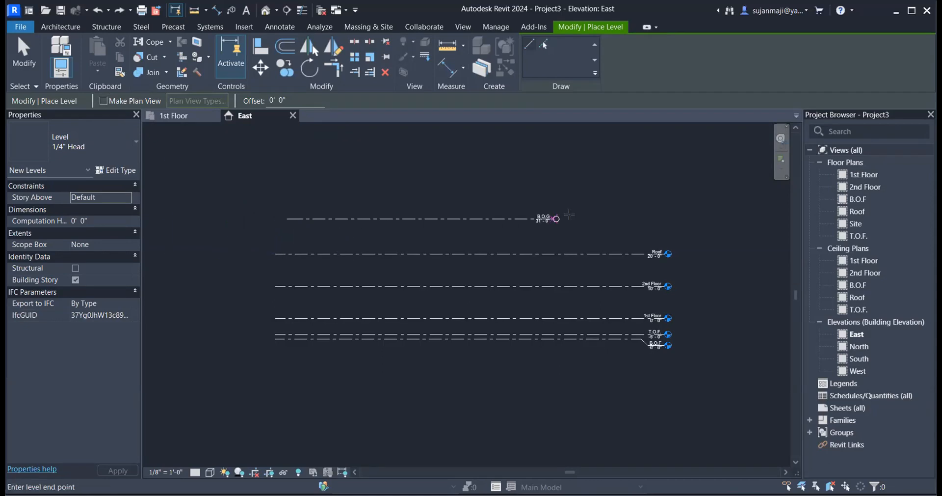
click(659, 227)
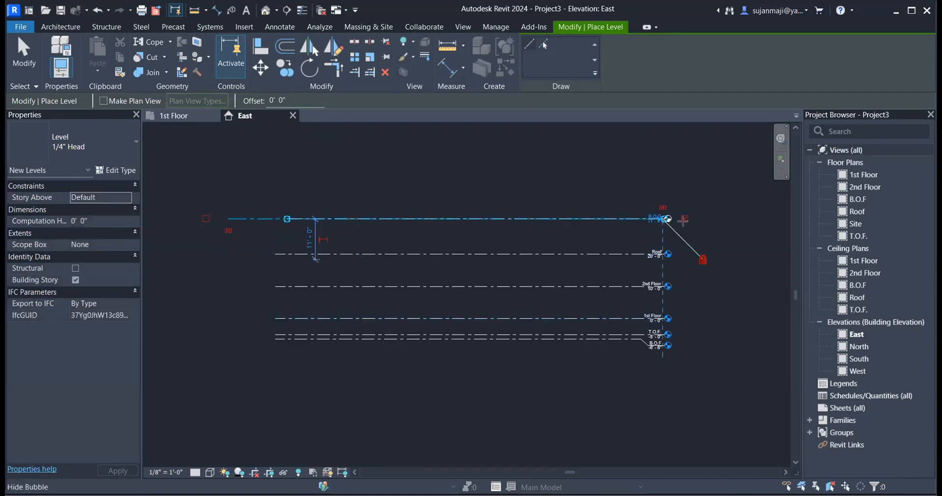
scroll(681, 222, up, 3)
key(Escape)
key(Escape)
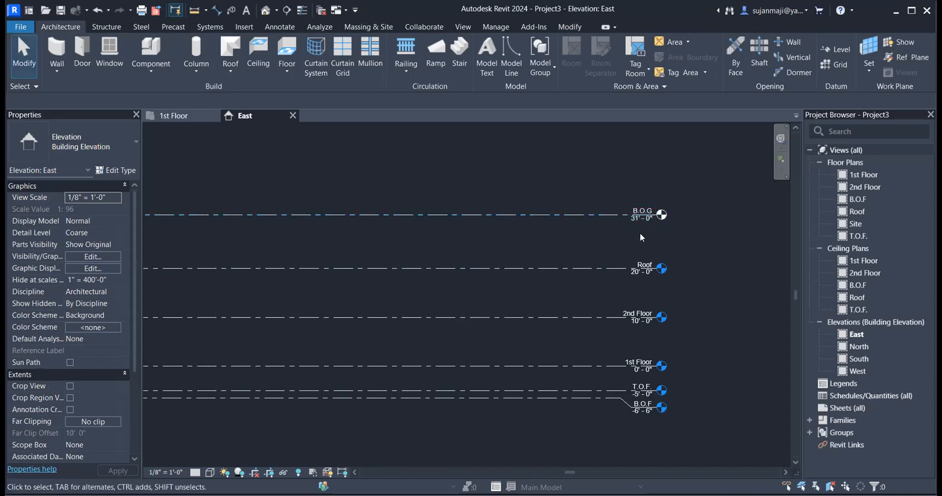
Delete the level without a plan view that was drawn above the Roof level
click(612, 215)
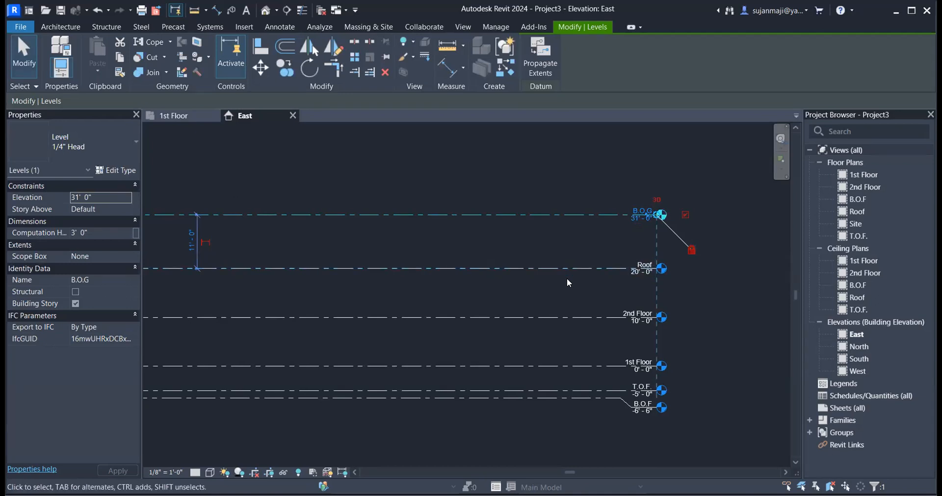
key(Delete)
scroll(528, 239, down, 2)
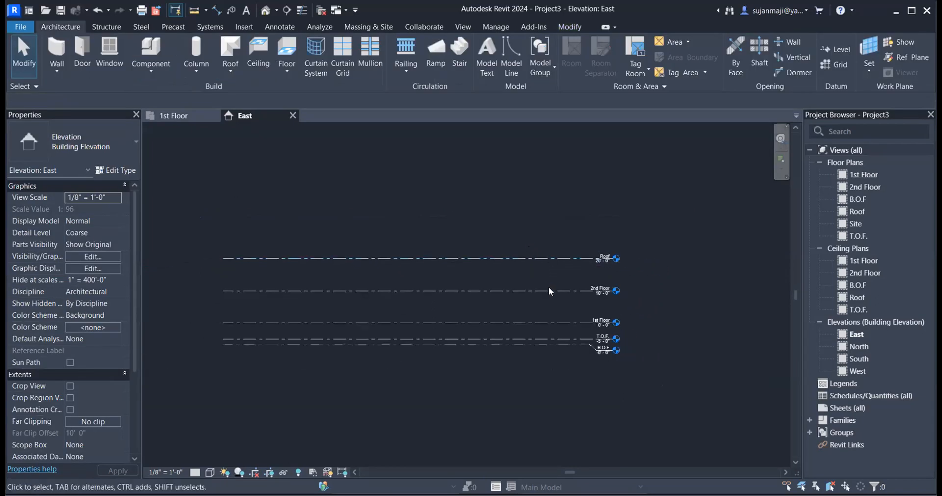
scroll(588, 364, up, 2)
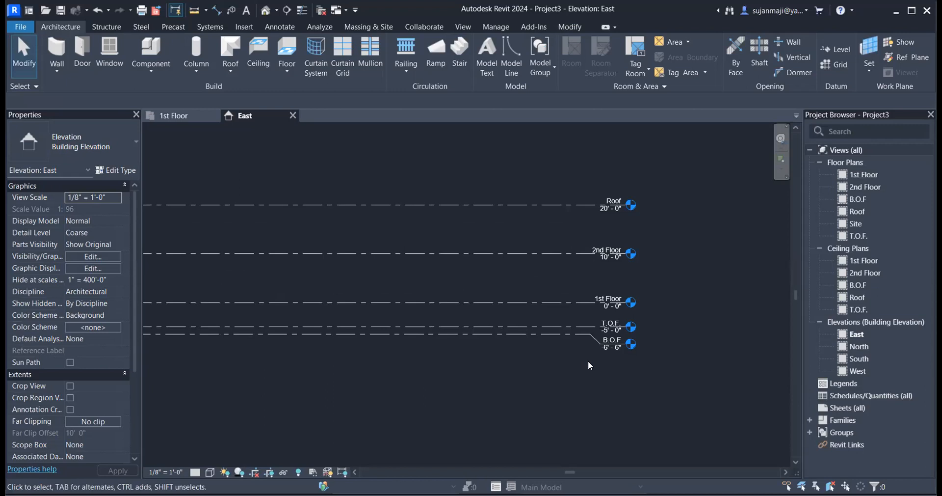
scroll(472, 320, down, 1)
scroll(481, 325, down, 1)
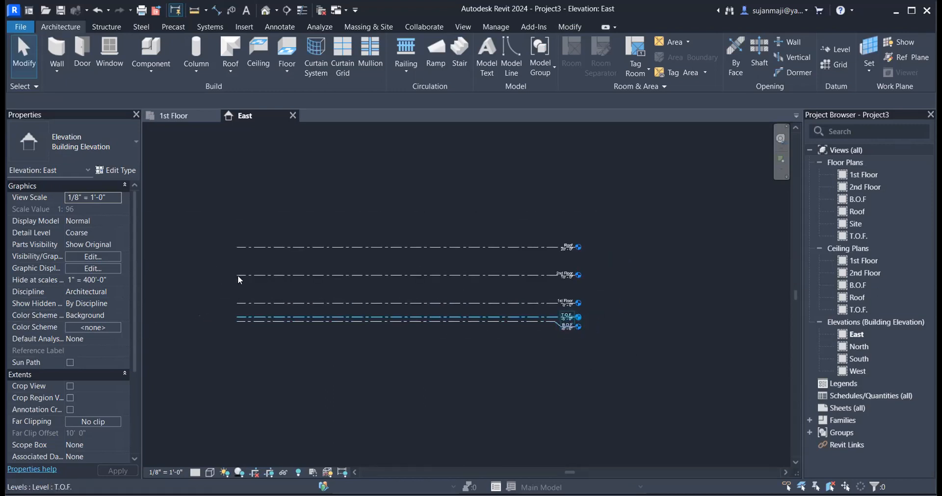